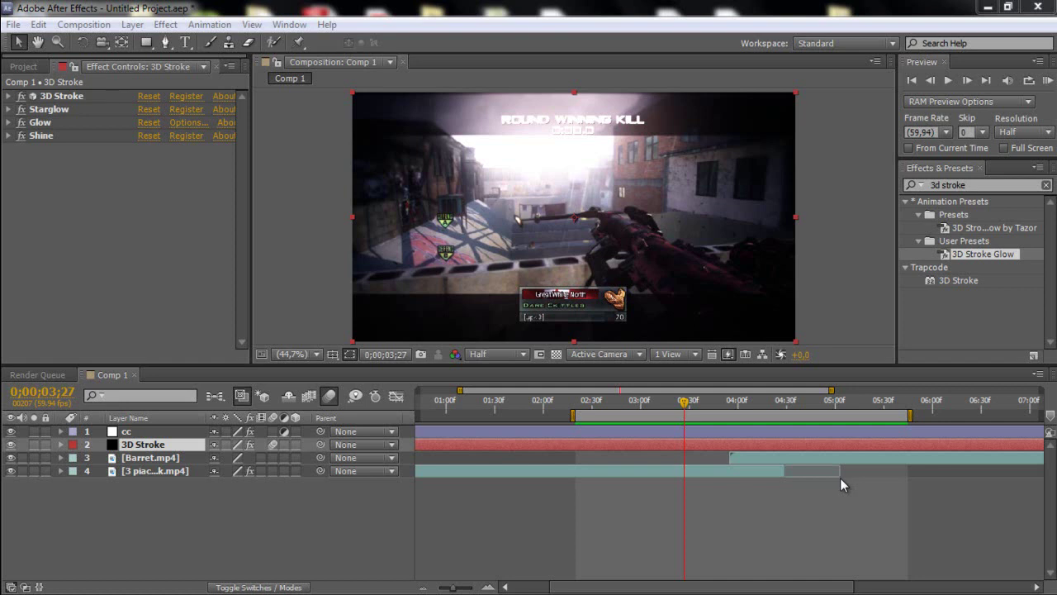
Step: Preview the comp, park the time at 0;00;03;24, and select the old 3D Stroke layer
left_click(1047, 80)
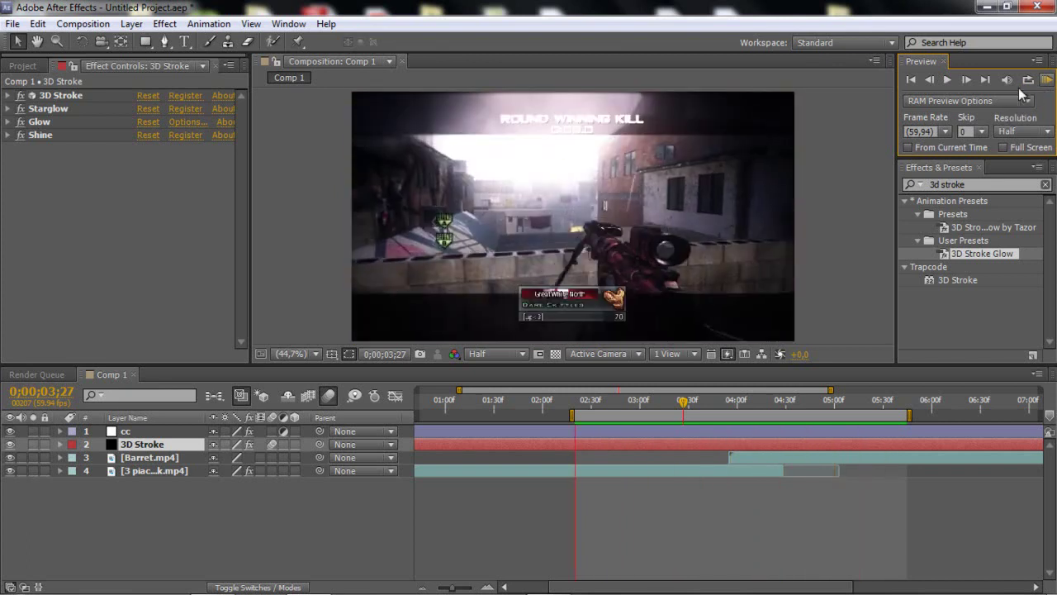
key("space")
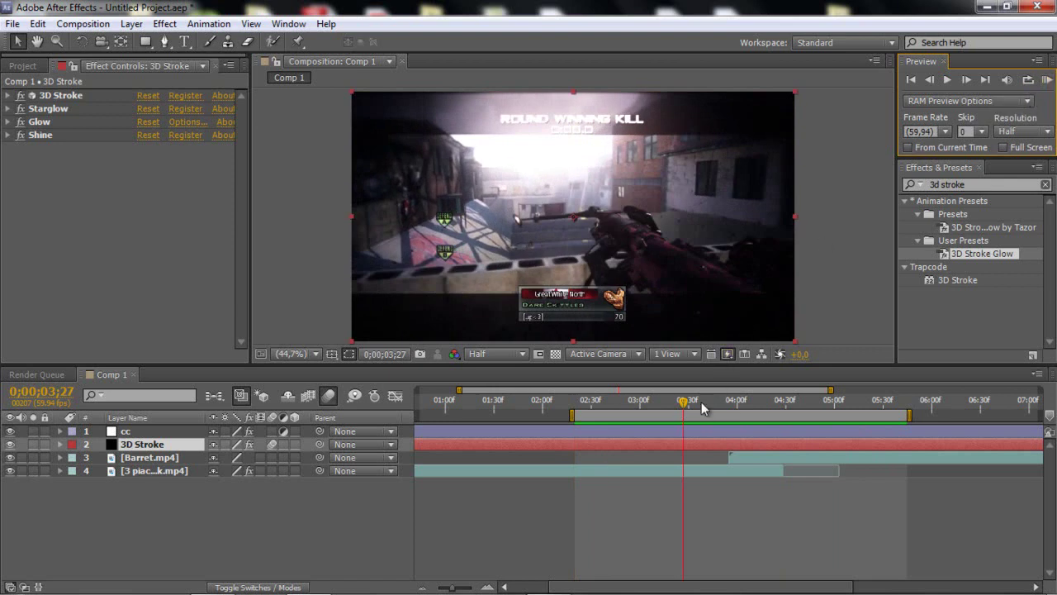
left_click(678, 398)
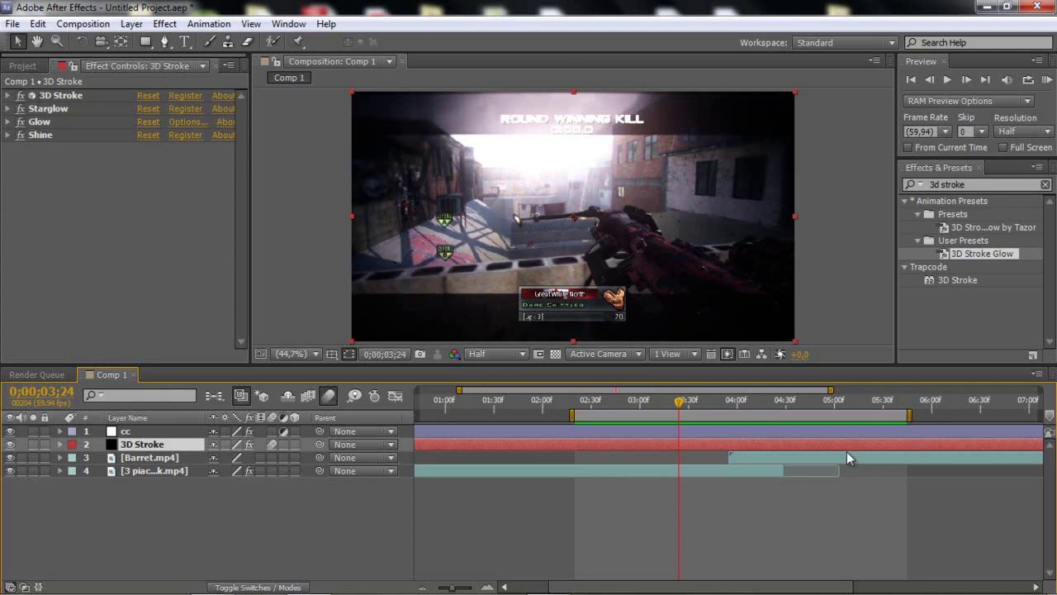
left_click(822, 434)
left_click(820, 443)
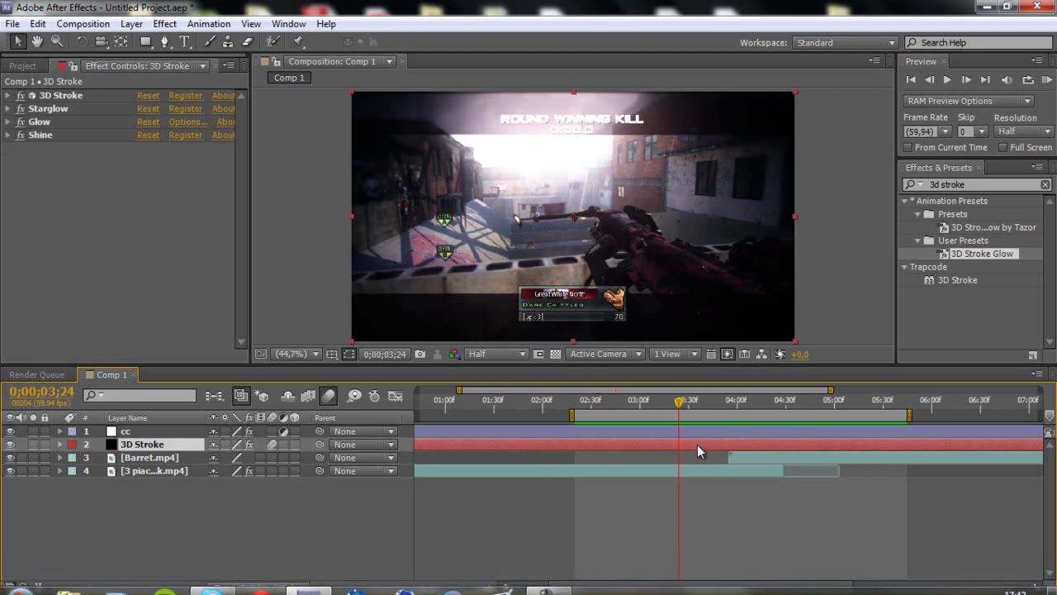
Step: Delete the old 3D Stroke layer and inspect the gameplay clip's Twixtor Speed % keyframe
key("Delete")
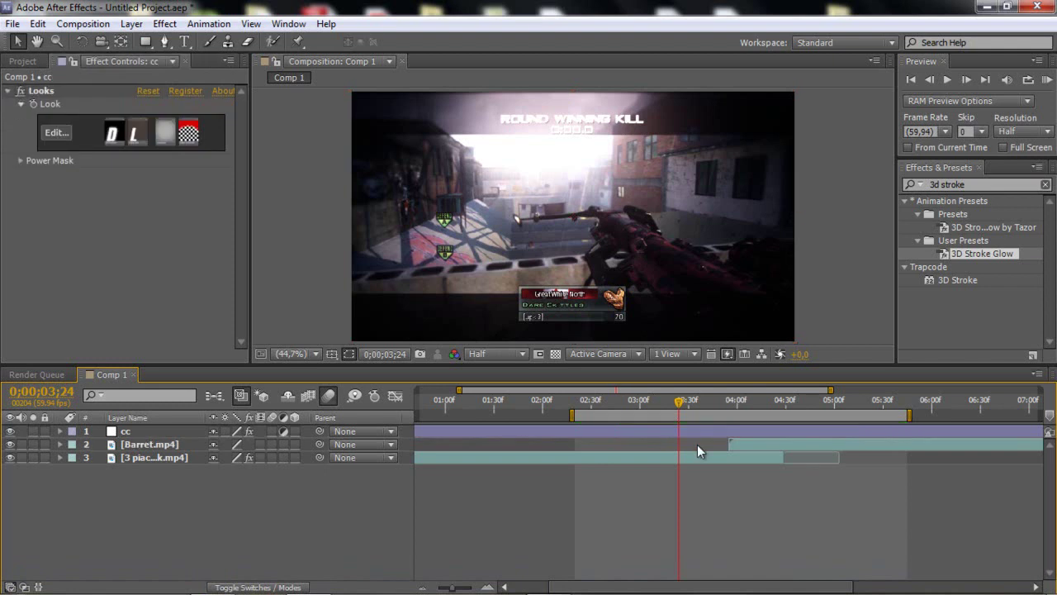
left_click(704, 435)
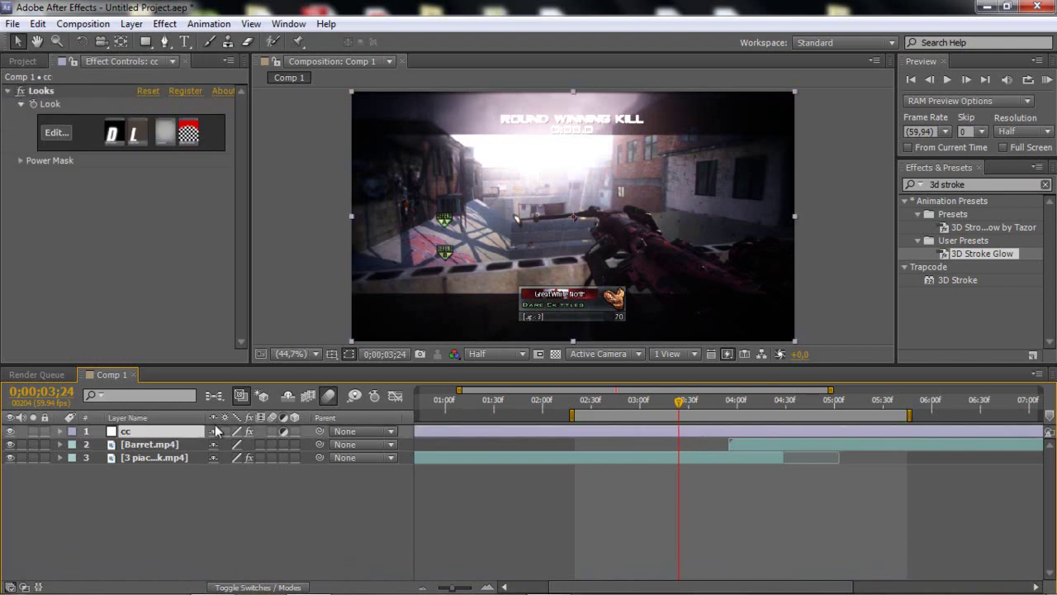
left_click(147, 446)
left_click(155, 458)
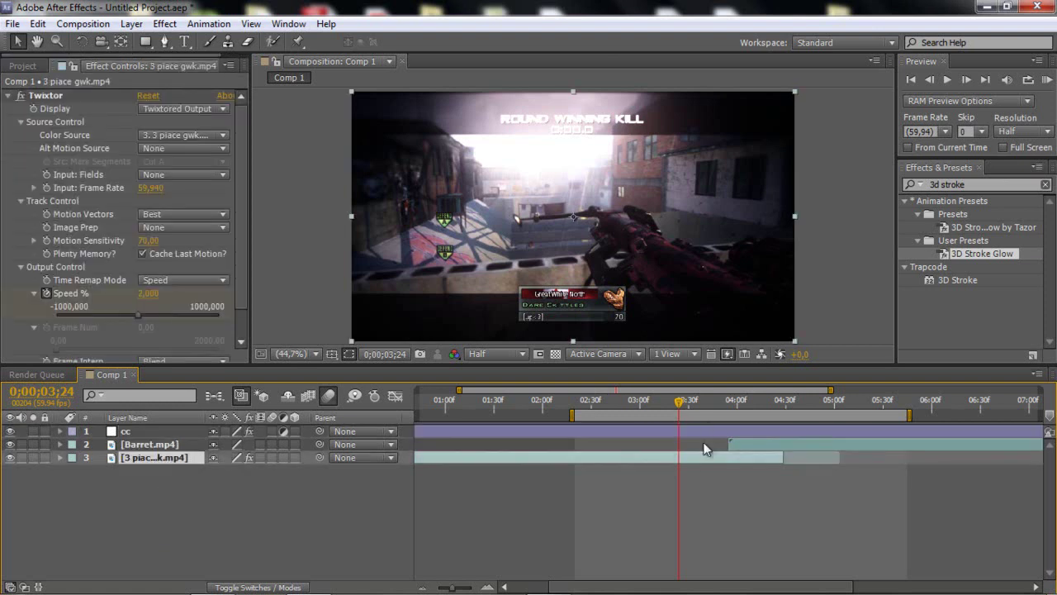
key("u")
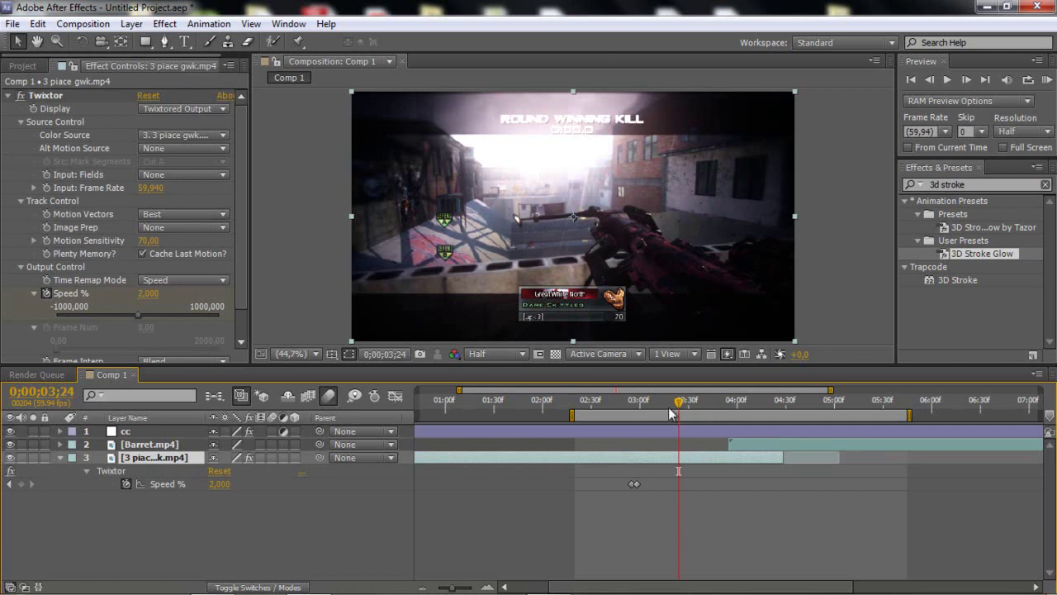
left_click_drag(679, 402, 710, 401)
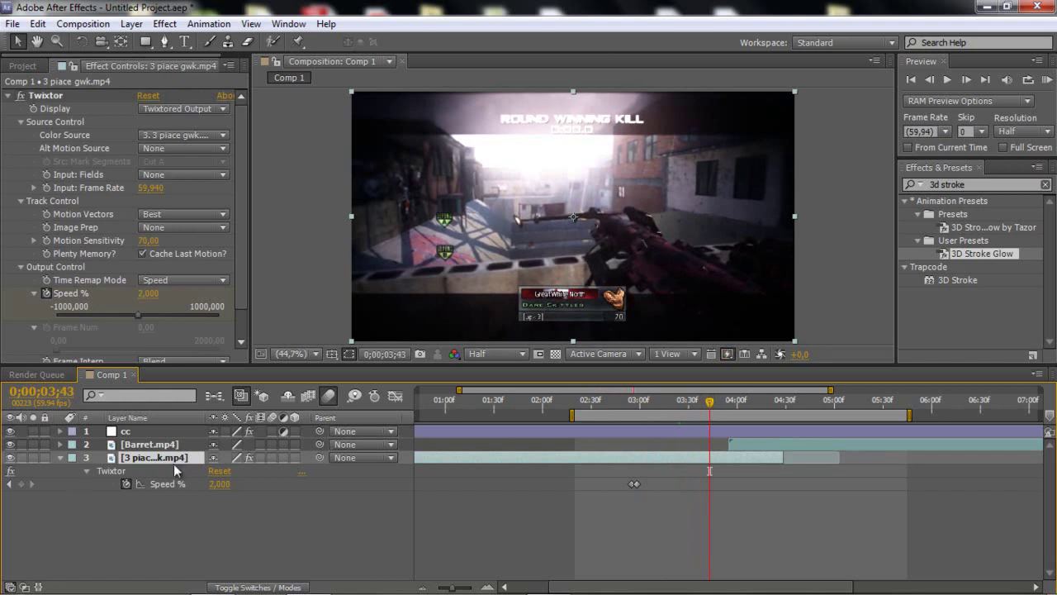
left_click(60, 457)
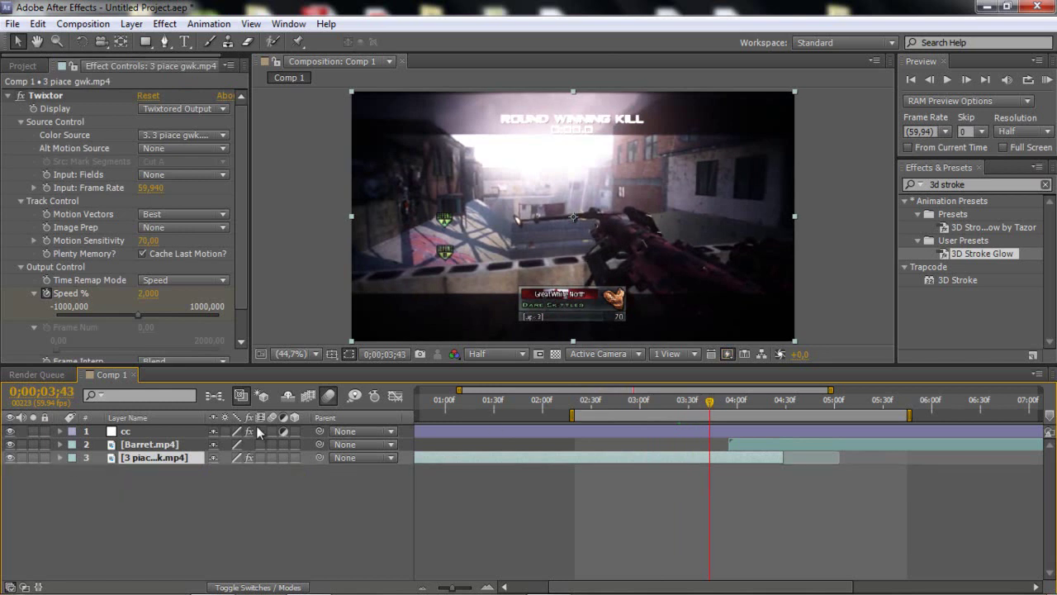
Step: Move the current time to 0;00;03;55, where Barret.mp4 begins
left_click(722, 431)
left_click(730, 413)
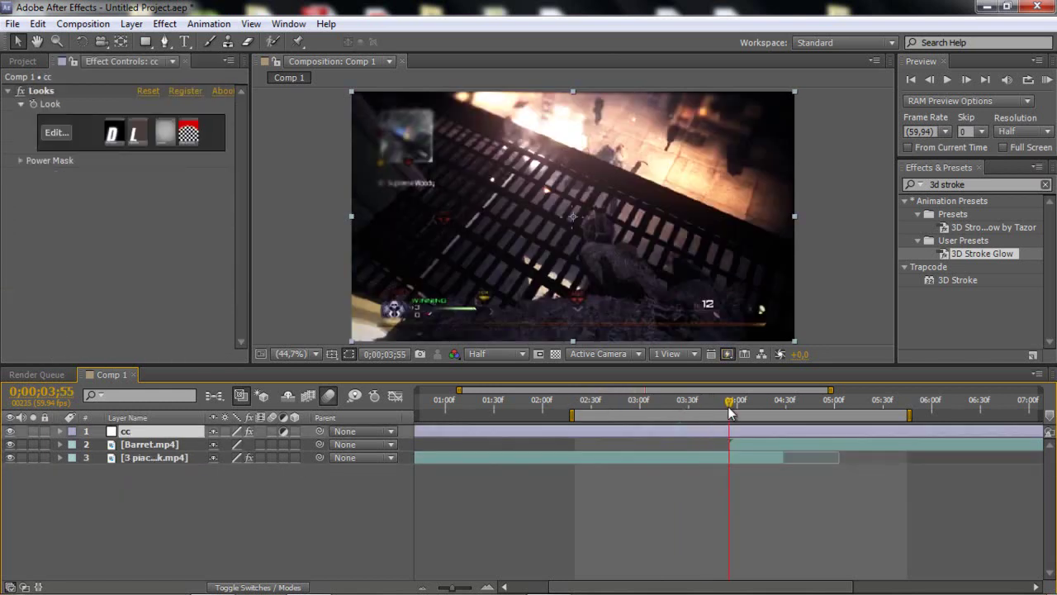
left_click(929, 80)
left_click(928, 80)
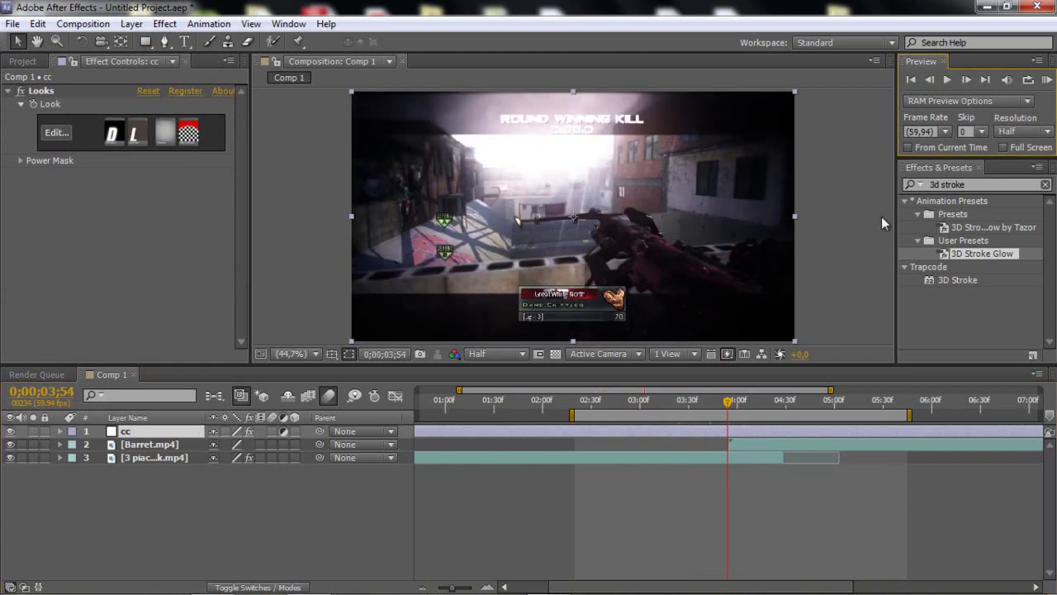
left_click(966, 80)
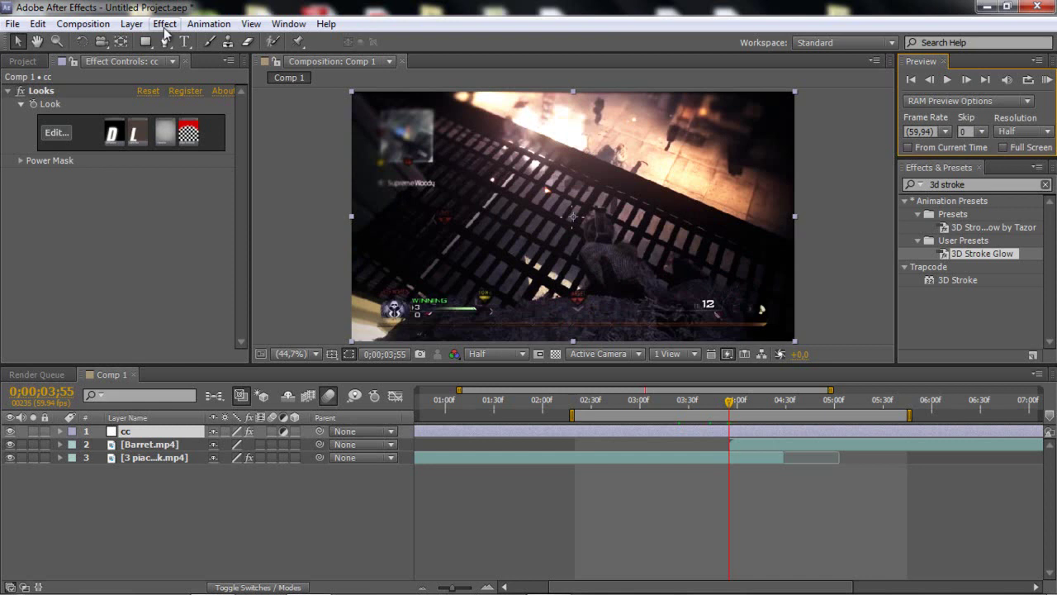
left_click(131, 23)
Step: Create a new full-size black solid layer
mouse_move(206, 28)
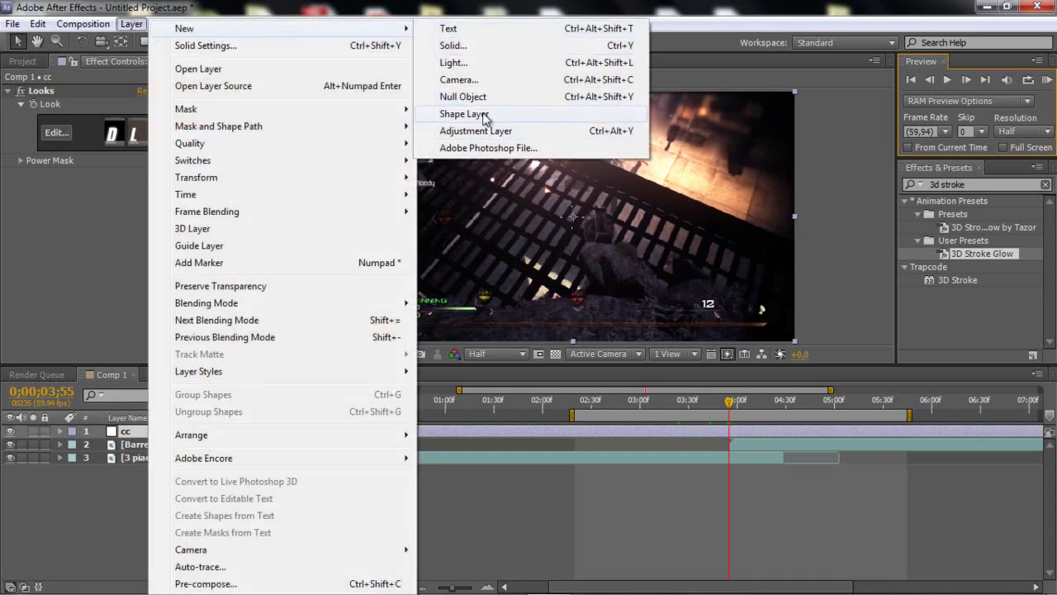
left_click(464, 51)
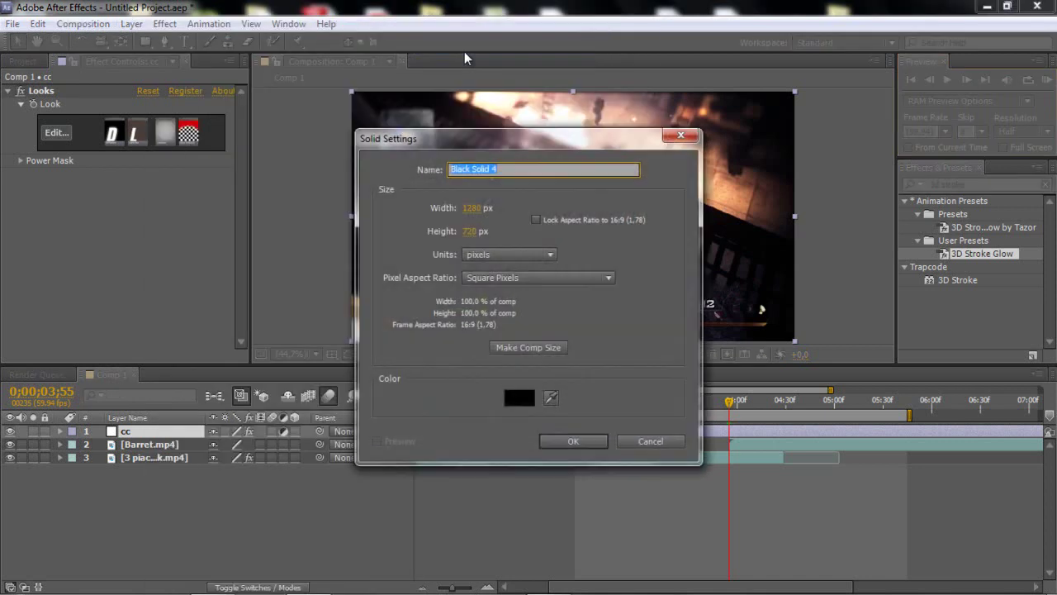
left_click(525, 399)
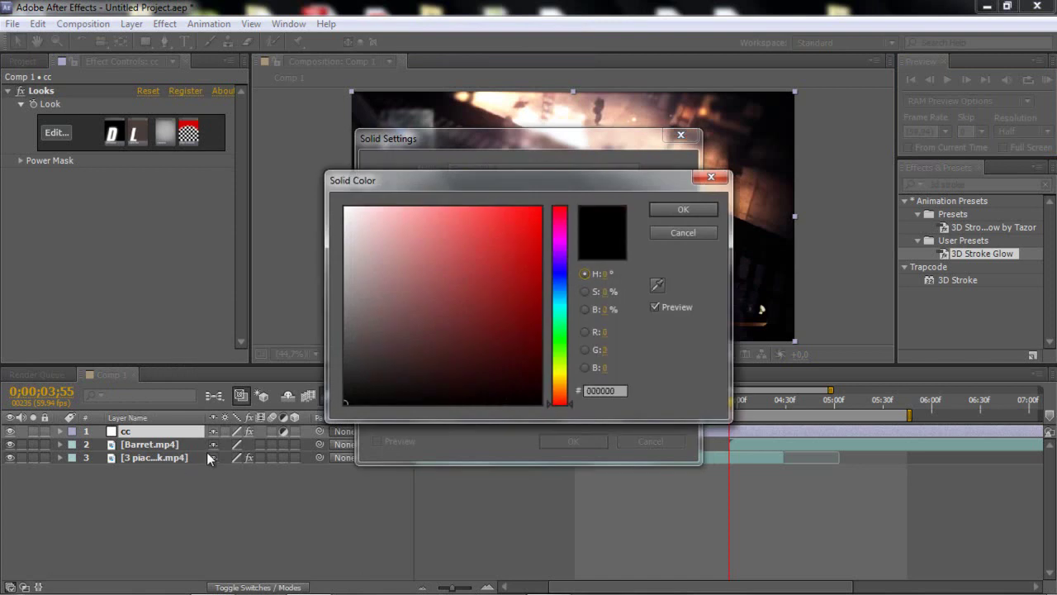
left_click(683, 208)
left_click(575, 441)
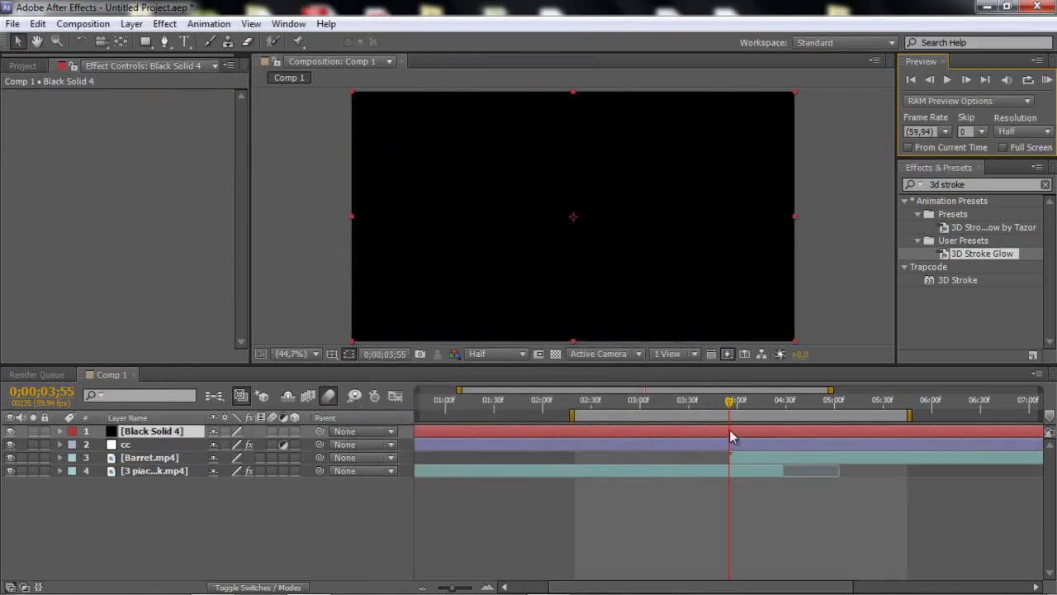
Step: Rename the new solid layer to '3D Stroke'
right_click(153, 436)
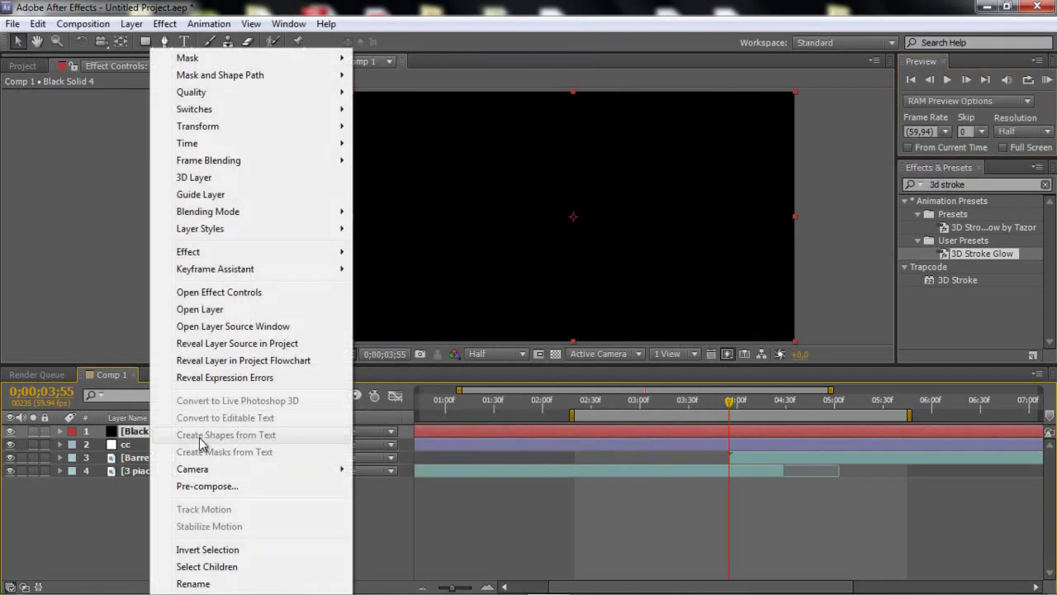
left_click(203, 583)
type("3d")
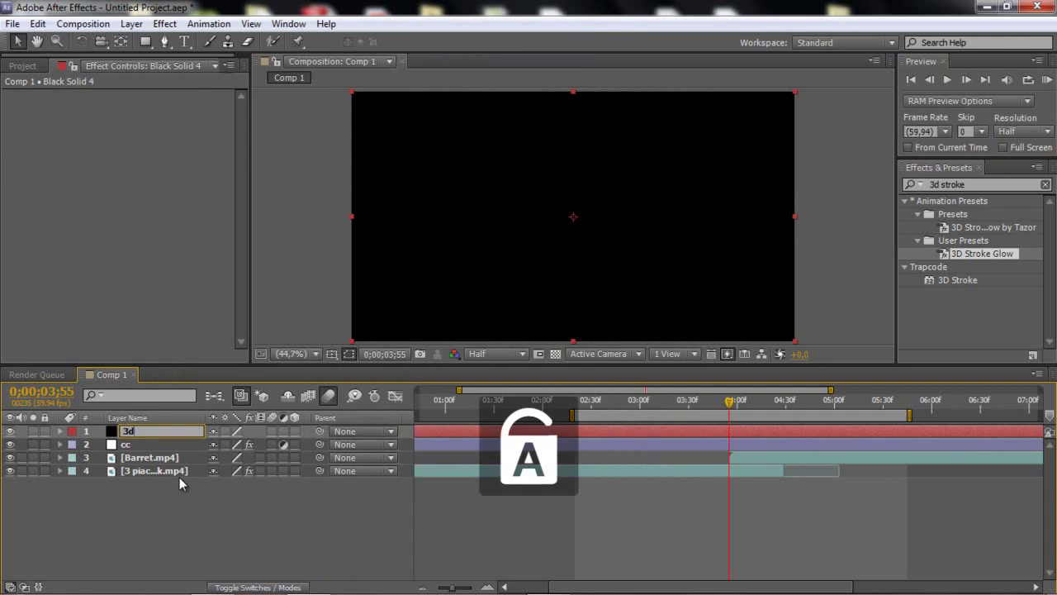
key("BackSpace")
type("D St")
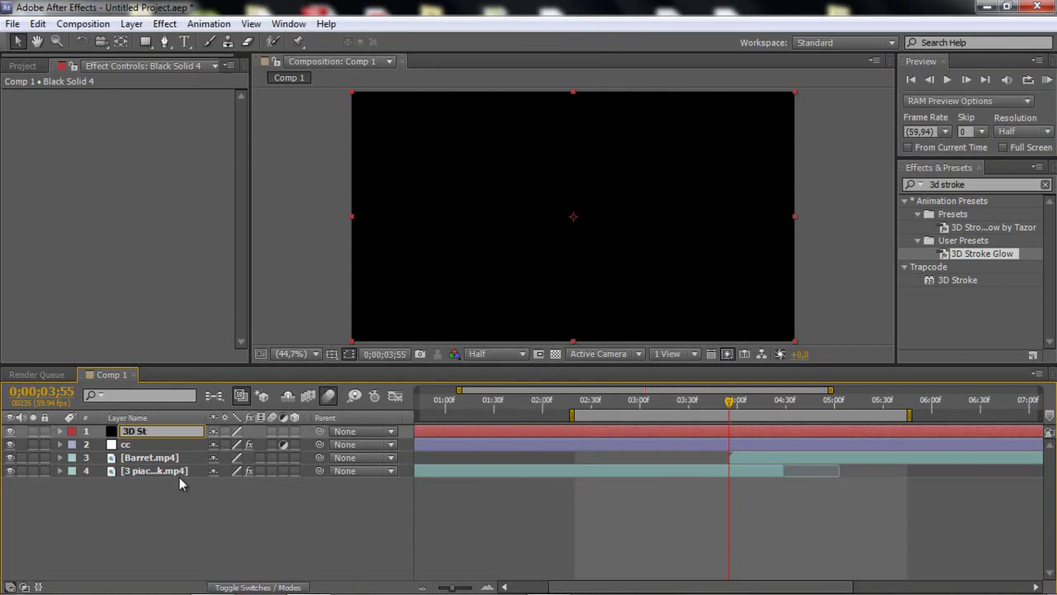
type("roke")
left_click(130, 444)
left_click(144, 435)
key("ctrl+5")
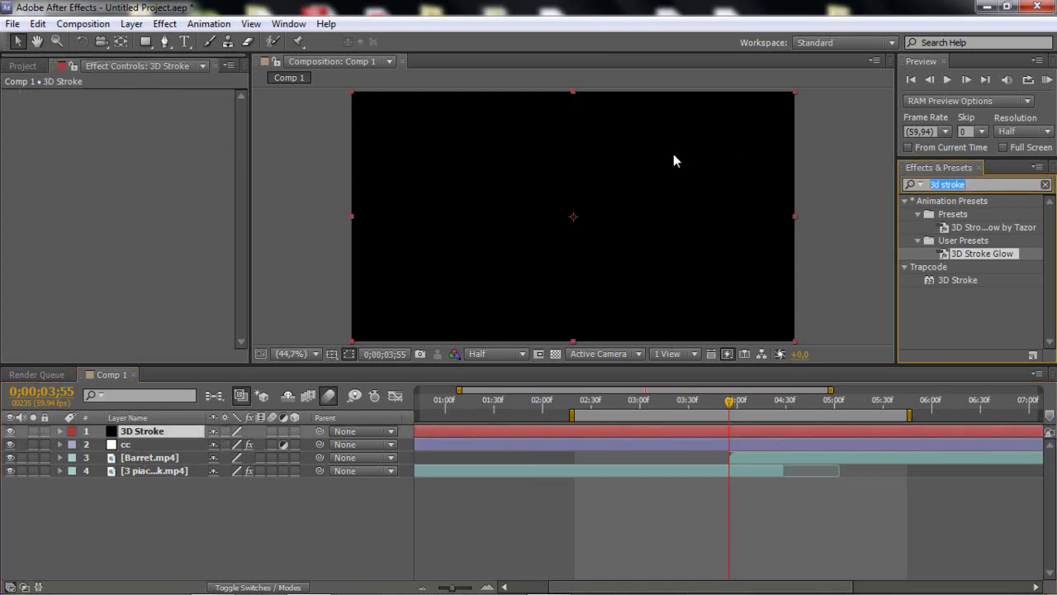
Step: Apply Trapcode 3D Stroke to the solid and move the layer just below cc
left_click(956, 280)
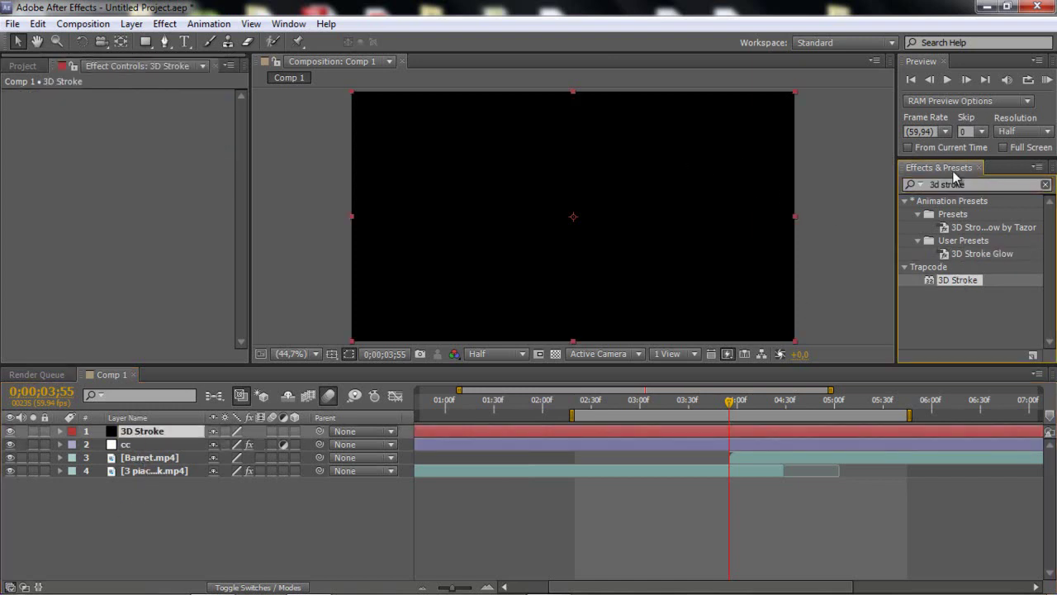
mouse_move(956, 280)
left_mouse_down()
mouse_move(660, 377)
mouse_move(758, 457)
mouse_move(762, 435)
left_mouse_up()
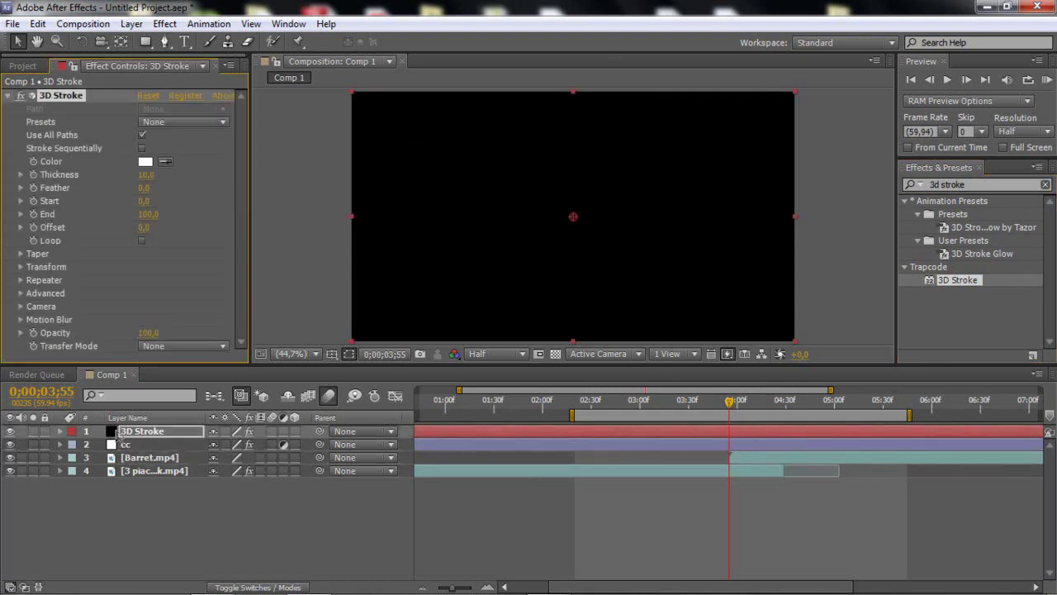
left_click_drag(156, 436, 160, 457)
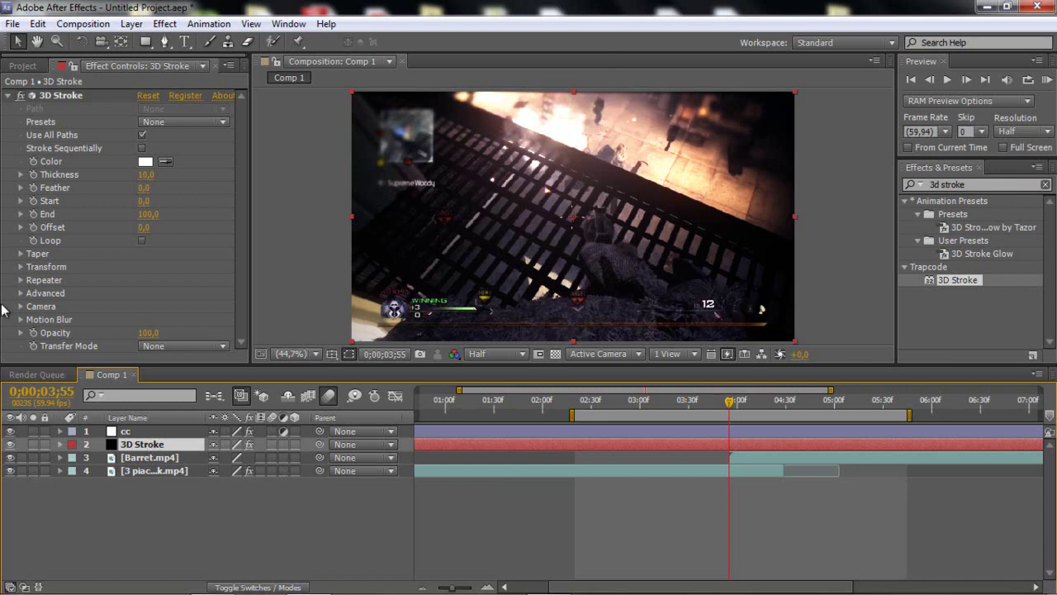
Step: Try the Gear shape 01, Lots of Circles, Random Circles, Rounded Hexagon and Concentric Circles presets
left_click(171, 122)
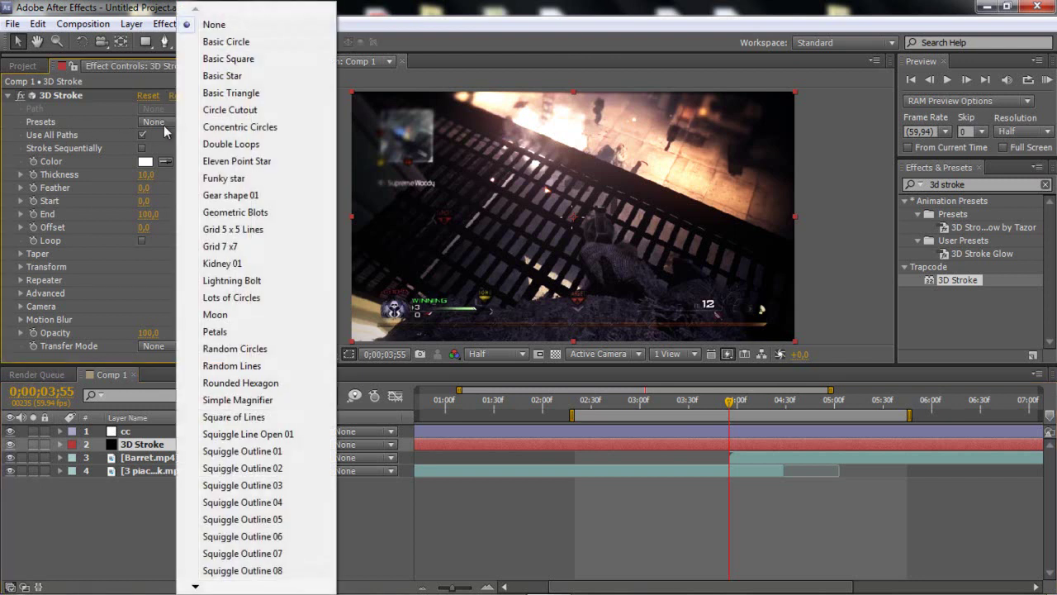
left_click(240, 195)
left_click(186, 123)
left_click(239, 295)
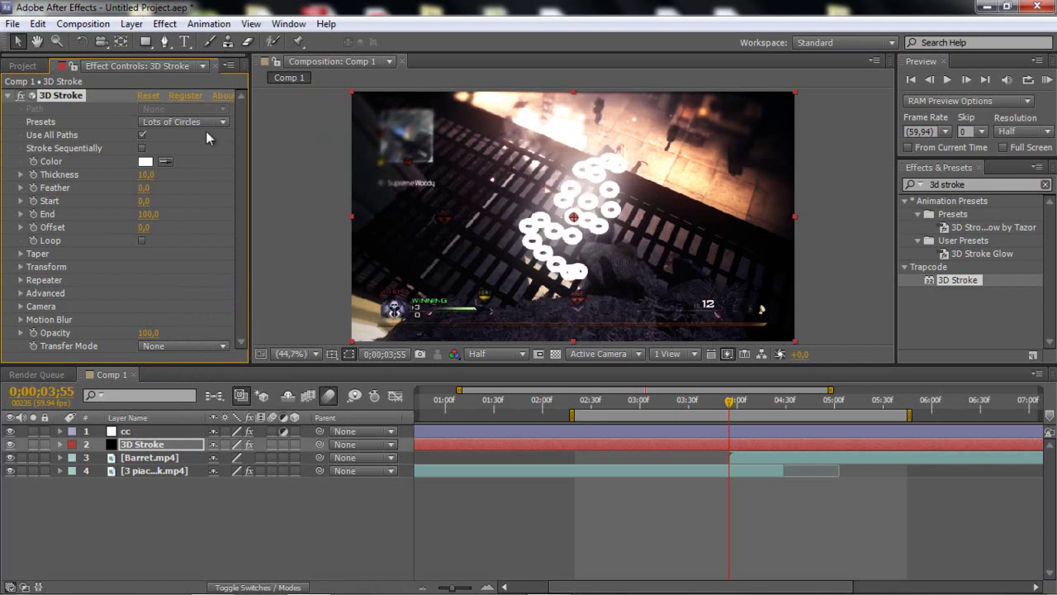
left_click(206, 124)
left_click(231, 350)
left_click(199, 122)
left_click(213, 385)
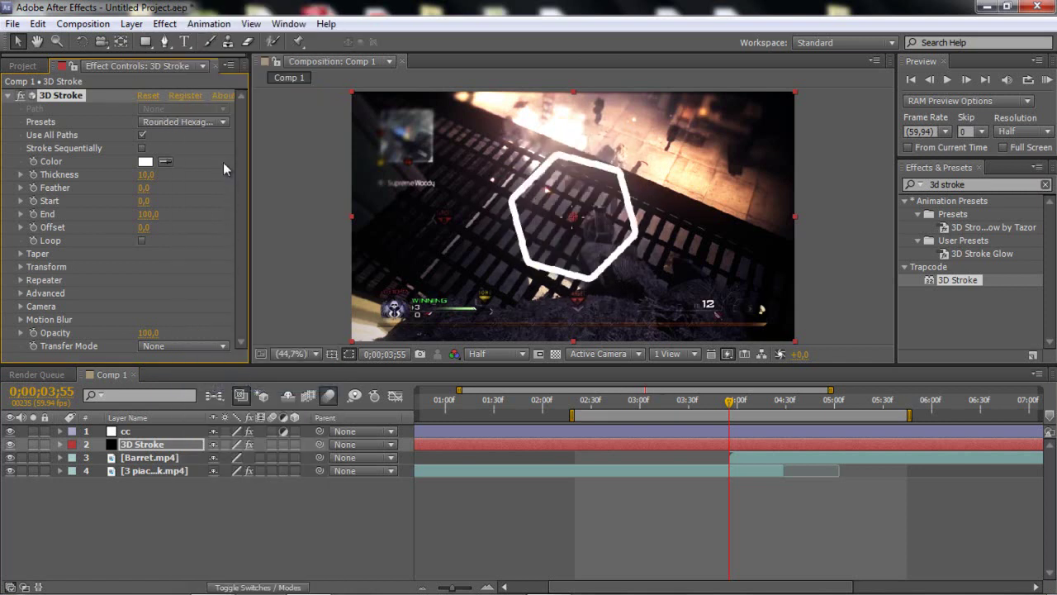
left_click(201, 128)
left_click(235, 209)
Step: Settle on the Squiggle Outline 02 preset for the 3D Stroke shape
left_click(181, 119)
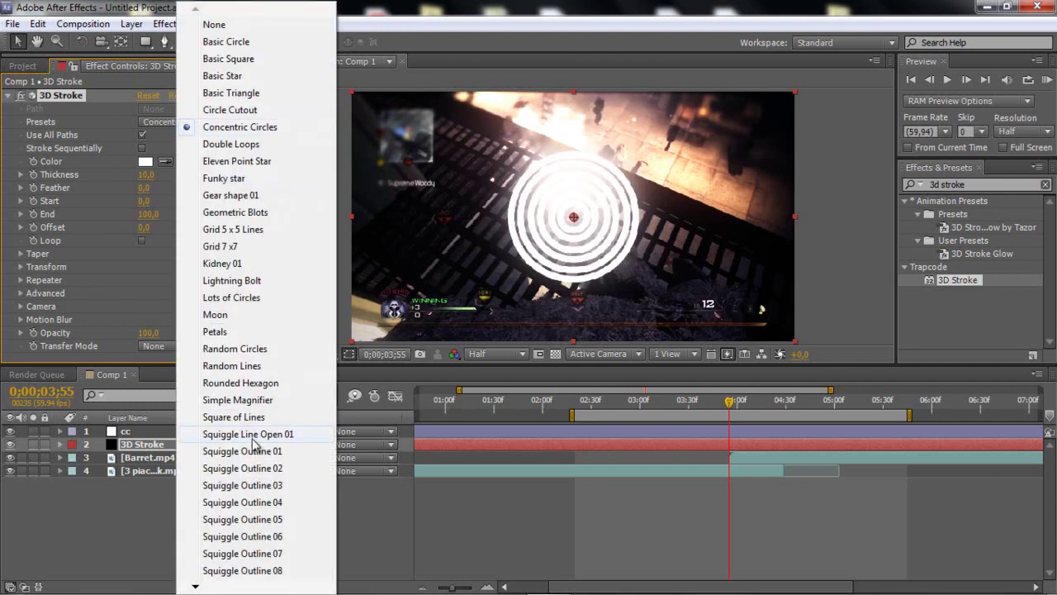
left_click(244, 468)
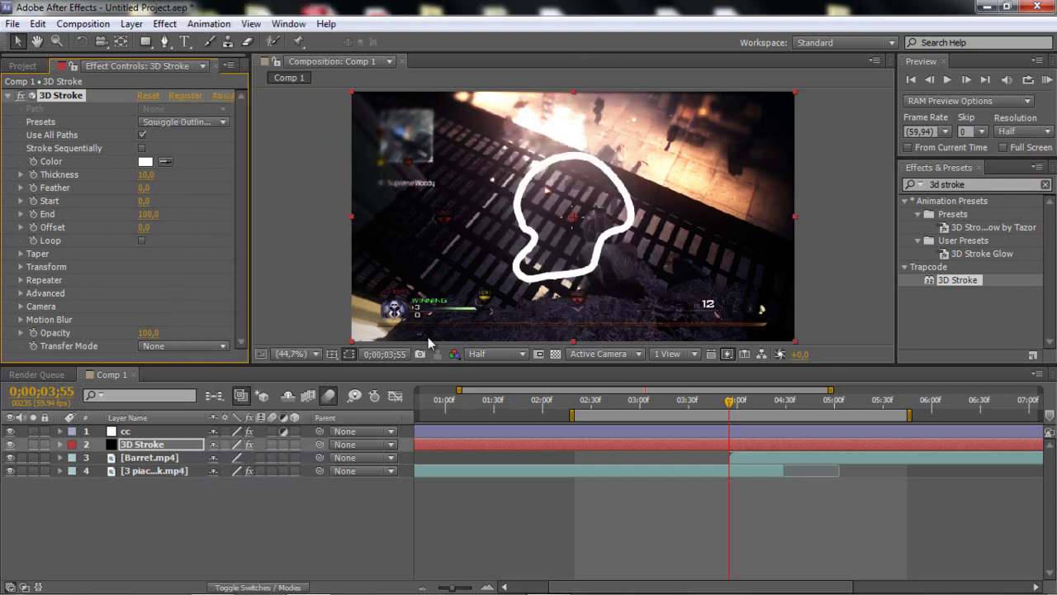
left_click(189, 120)
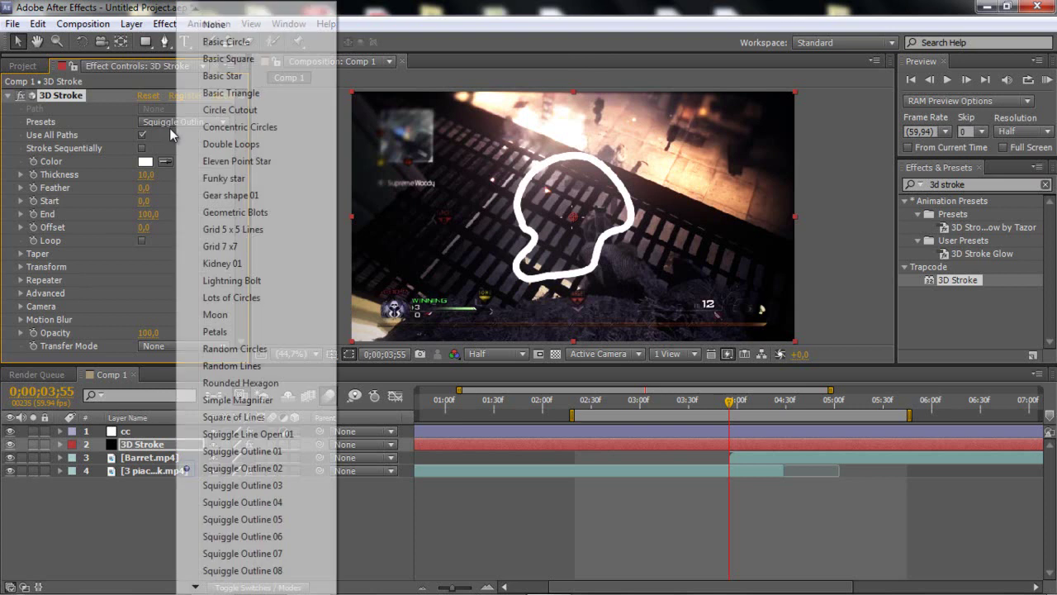
left_click(244, 485)
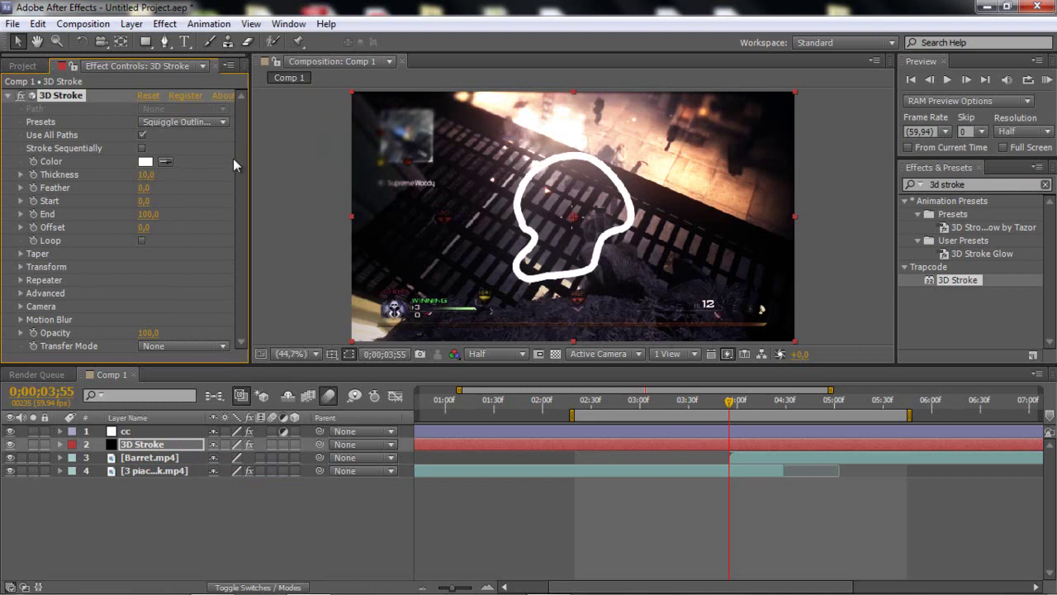
left_click(185, 123)
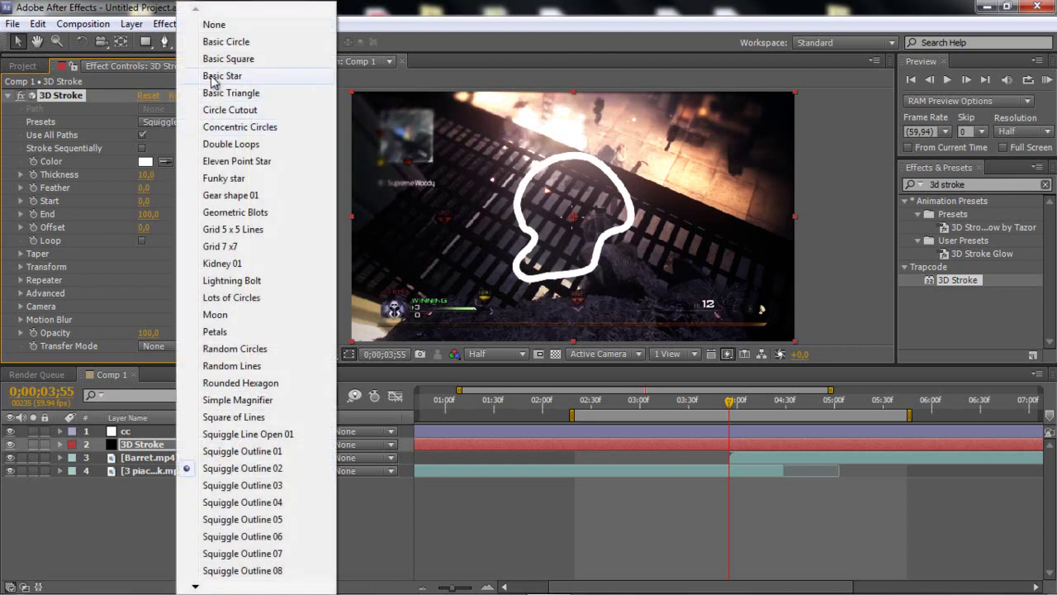
left_click(165, 157)
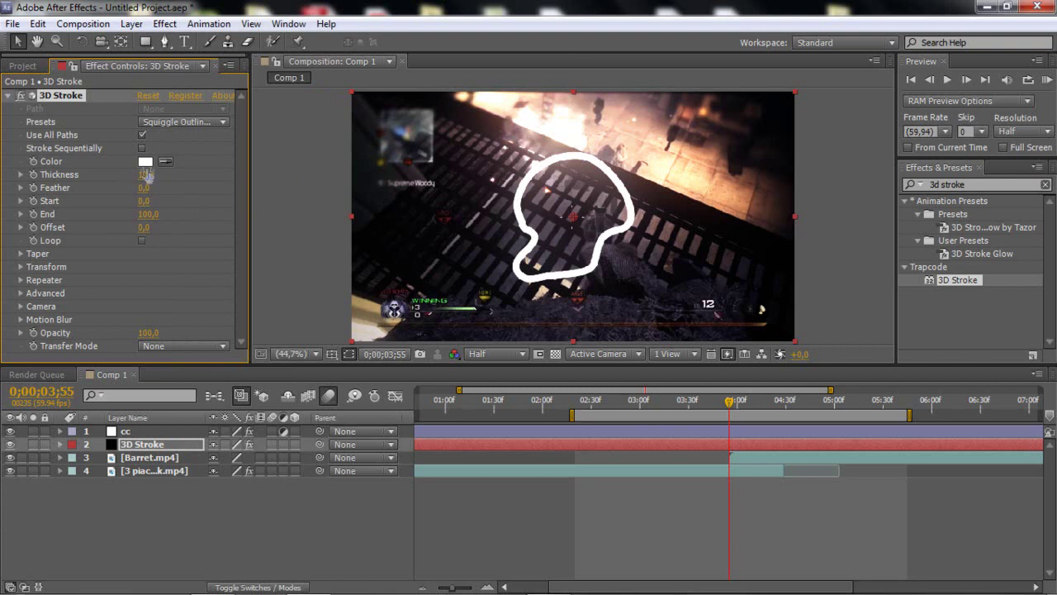
Step: Raise the 3D Stroke camera Zoom to 1003,6 and enable Taper
left_click(21, 306)
mouse_move(153, 328)
left_mouse_down()
mouse_move(167, 317)
mouse_move(427, 317)
left_mouse_up()
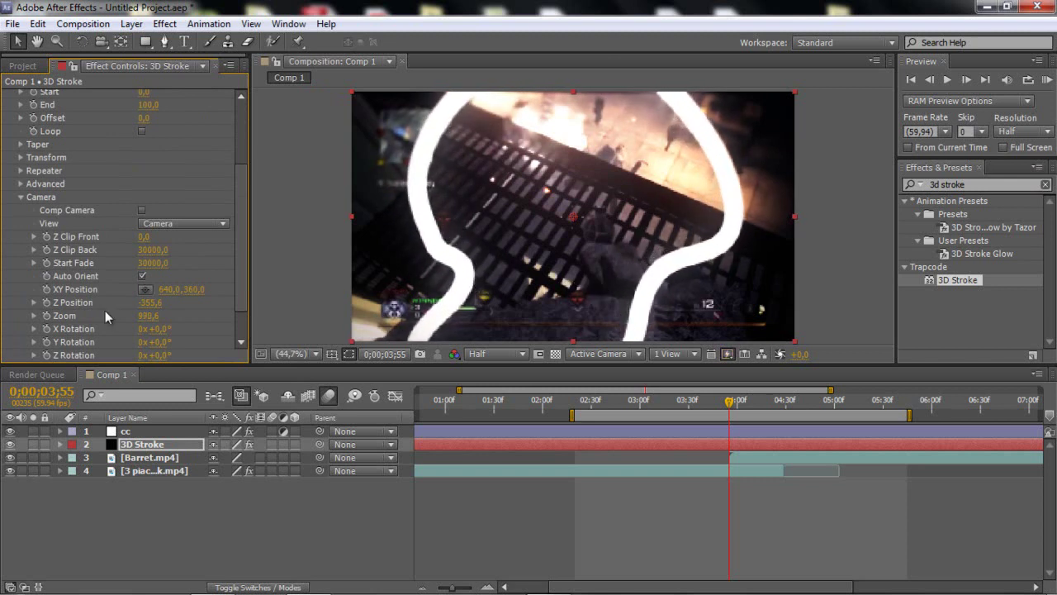
mouse_move(149, 315)
left_mouse_down()
mouse_move(190, 316)
mouse_move(164, 319)
left_mouse_up()
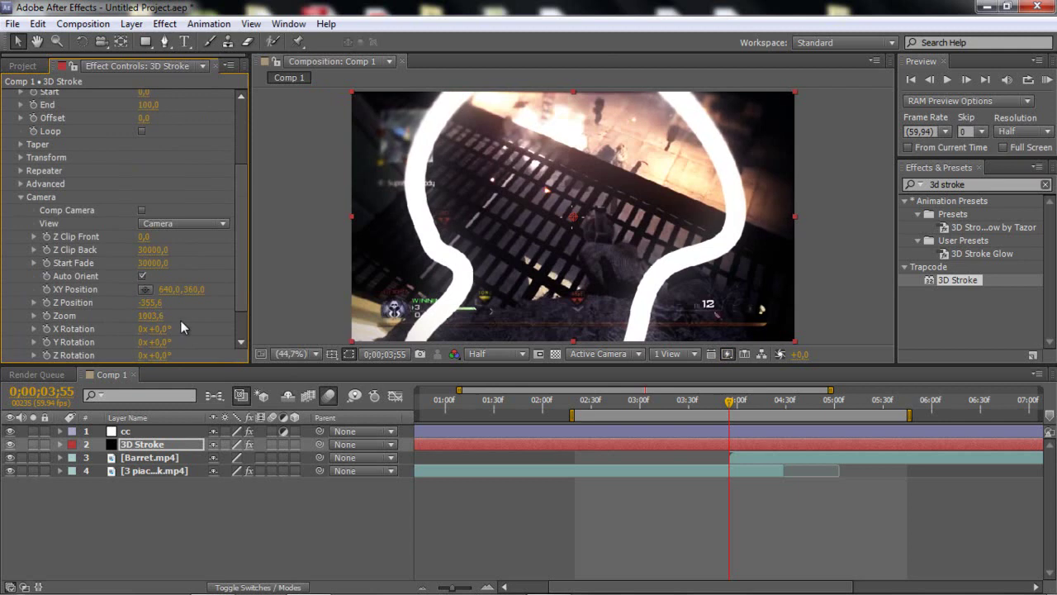
scroll(71, 185, "up", 3)
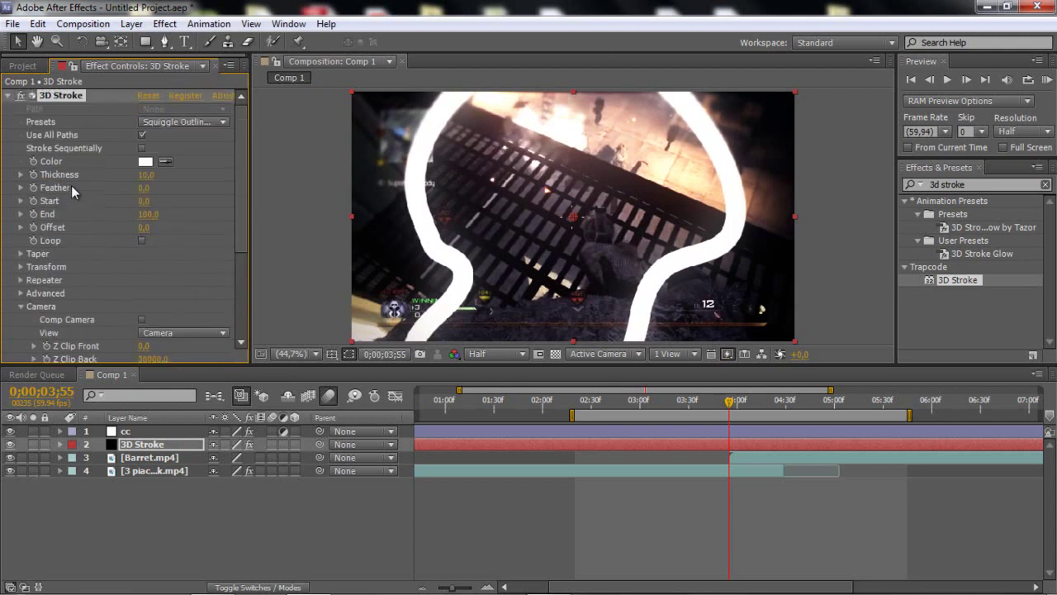
left_click(20, 306)
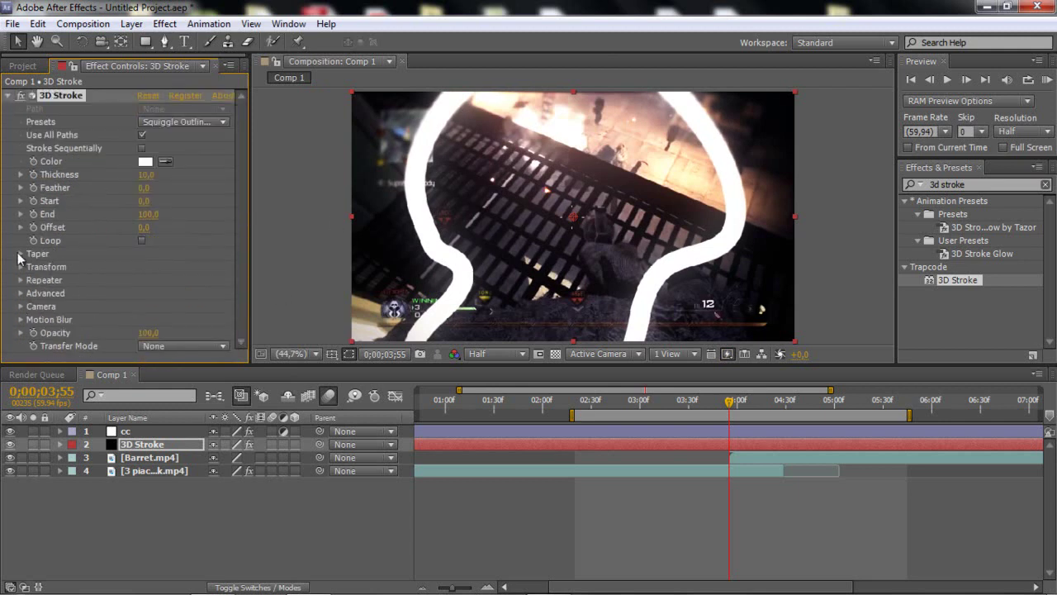
left_click(21, 254)
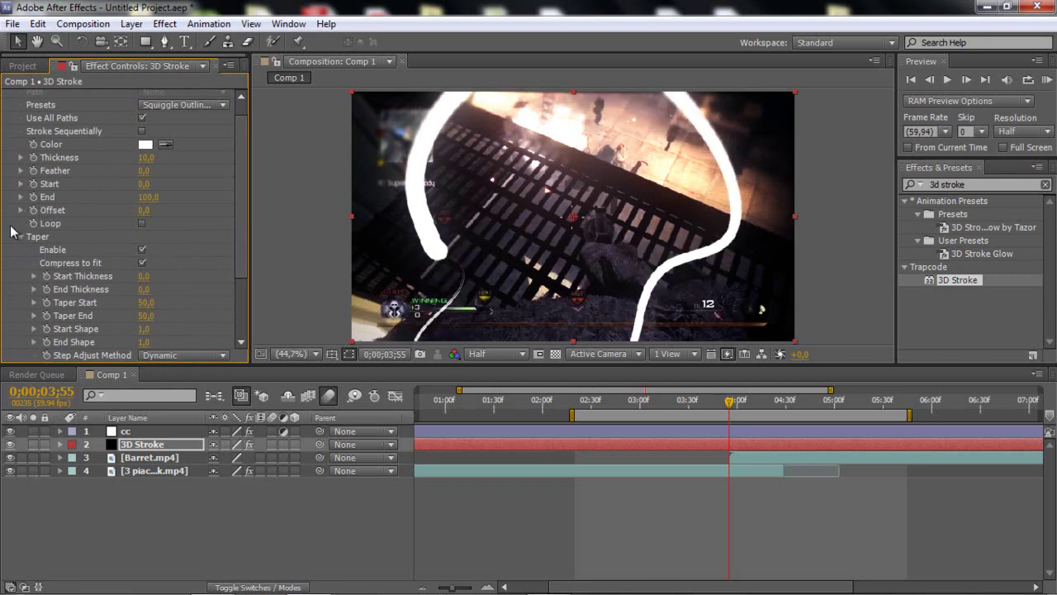
left_click(22, 238)
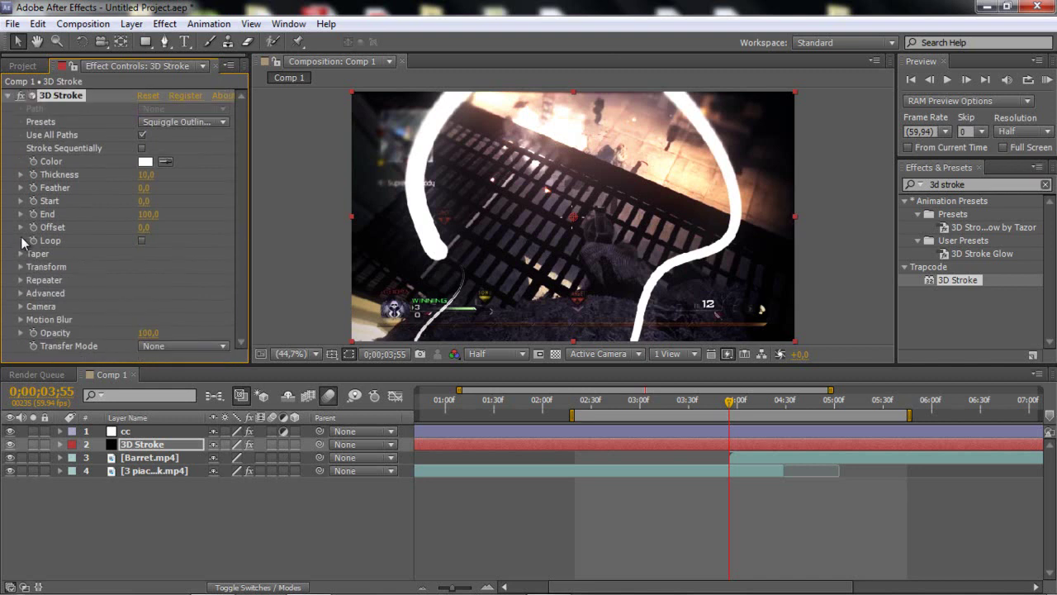
Step: Change the 3D Stroke colour from white to bright cyan (00FFFC)
left_click(145, 162)
left_click(557, 313)
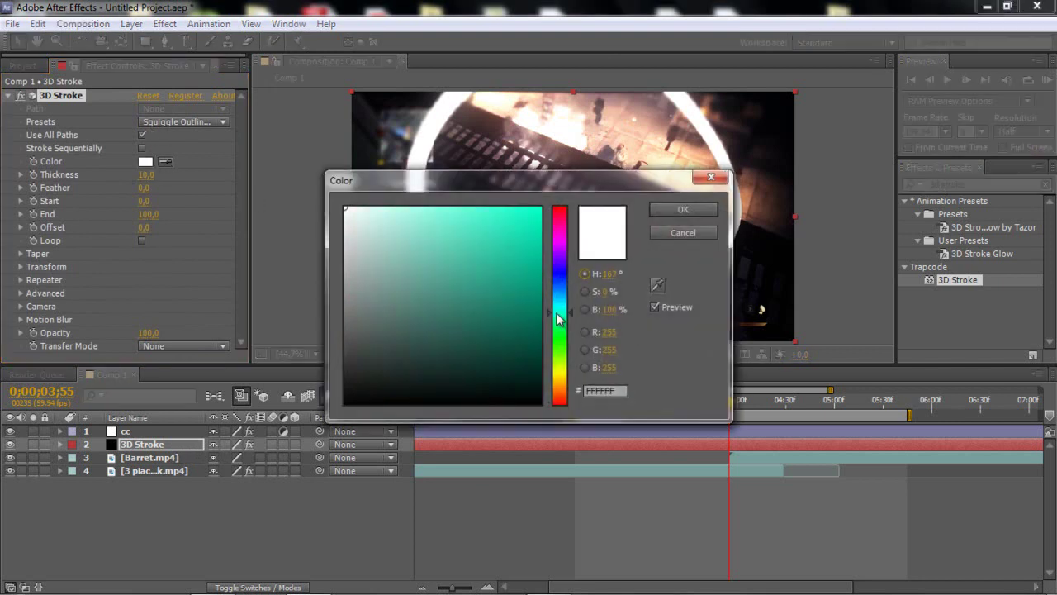
mouse_move(500, 261)
left_mouse_down()
mouse_move(496, 250)
mouse_move(639, 59)
left_mouse_up()
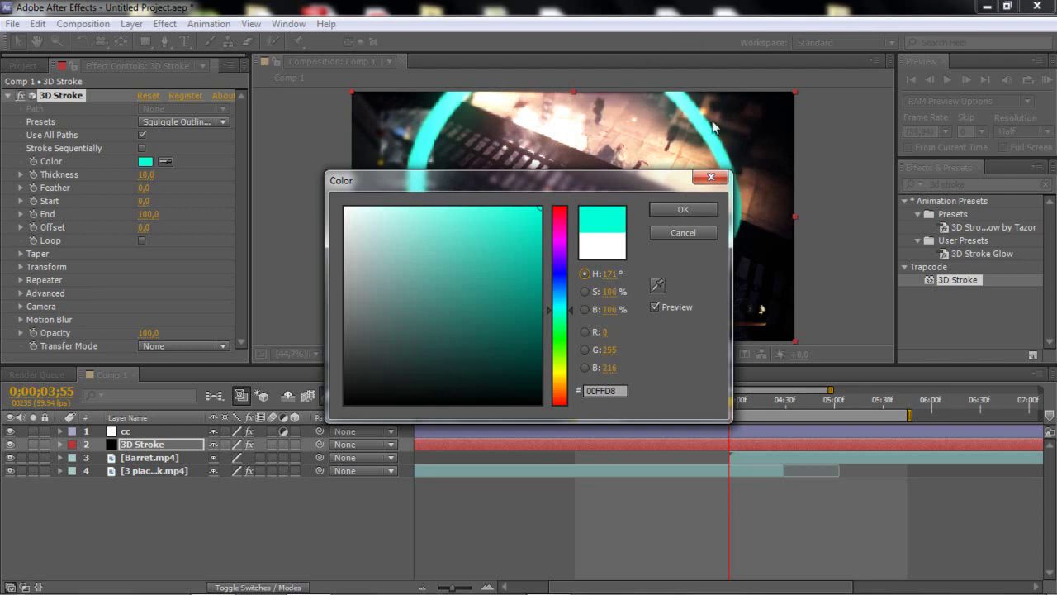
left_click(565, 309)
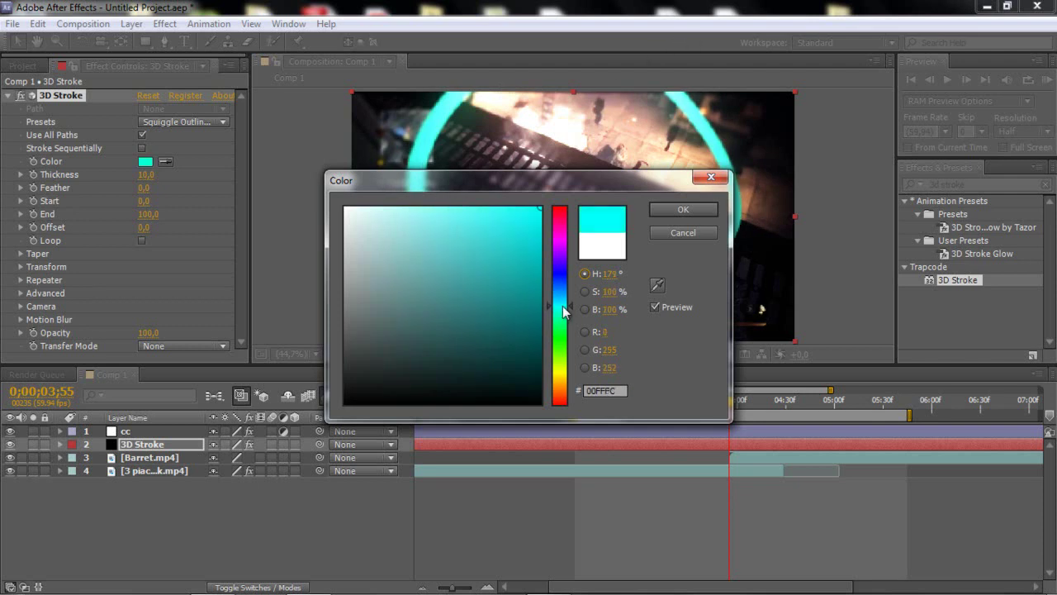
left_click(683, 209)
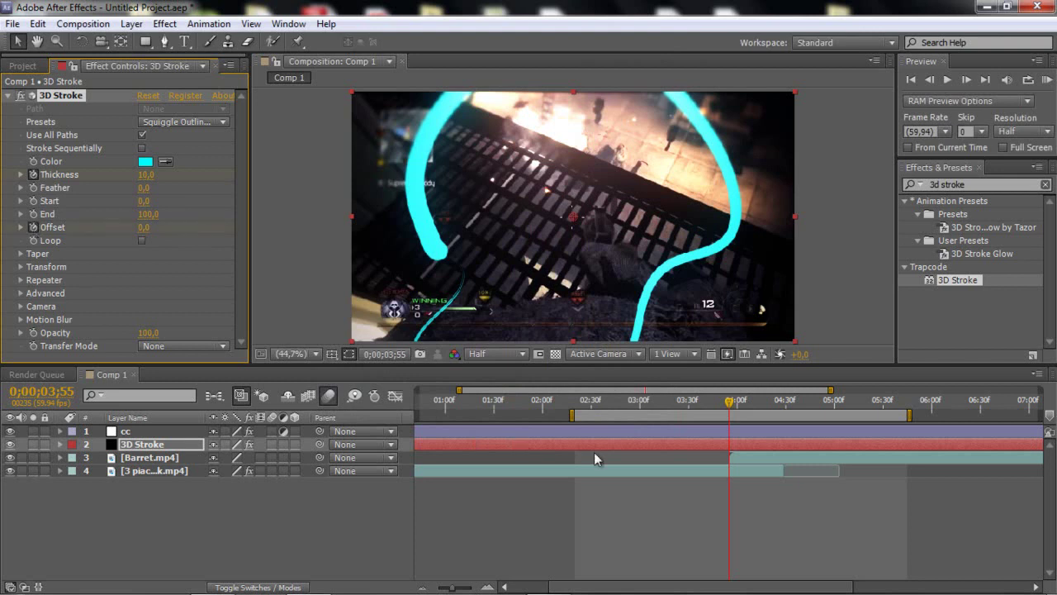
left_click(471, 587)
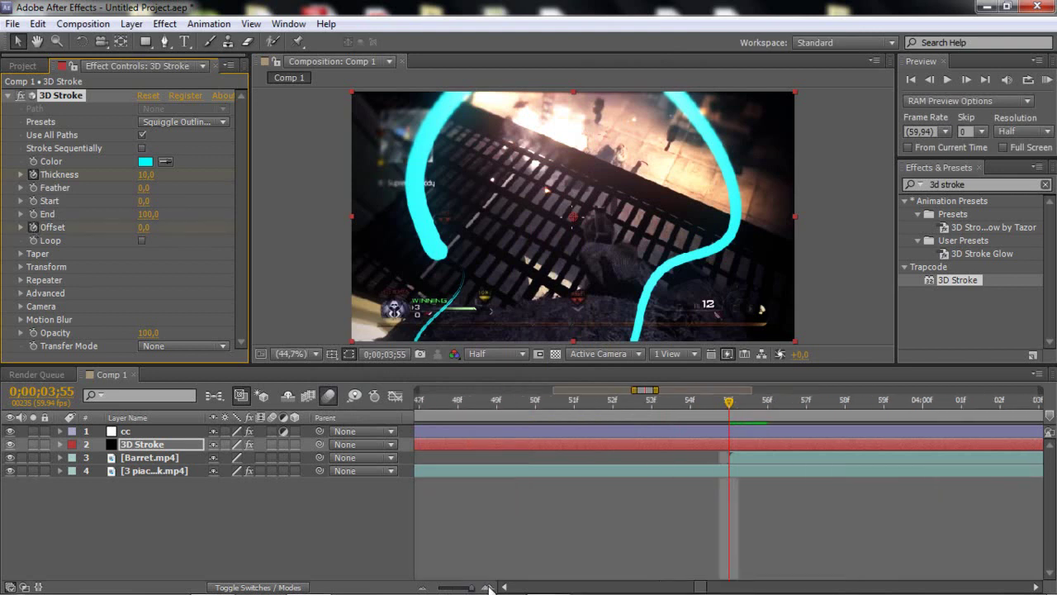
left_click_drag(461, 586, 446, 588)
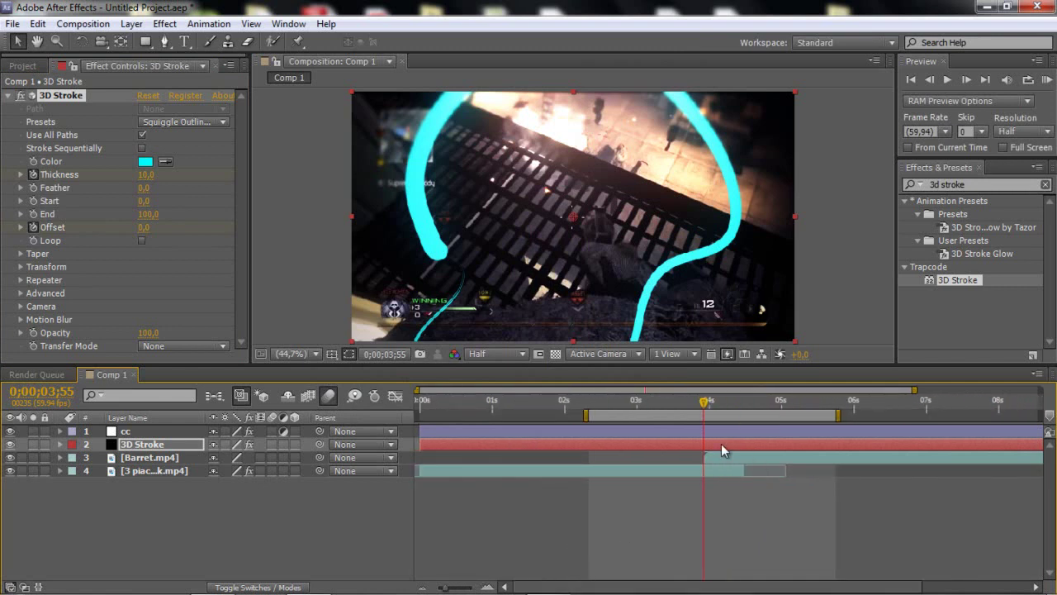
Step: Key Thickness 209,6 at 3;55 and 10 at 3;35, hiding the cc layer
key("u")
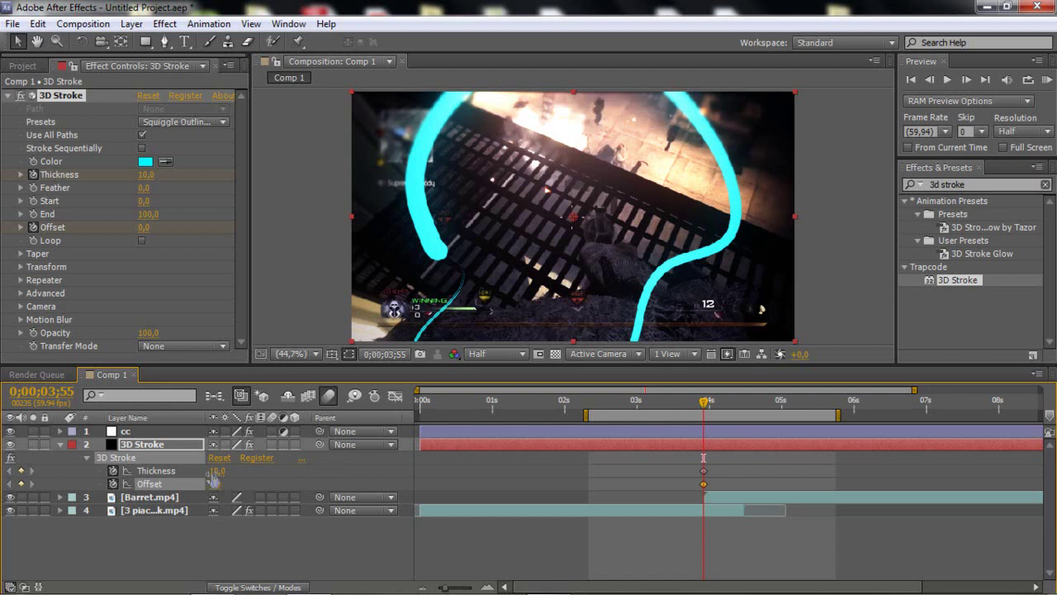
left_click_drag(217, 470, 644, 373)
left_click_drag(217, 471, 849, 462)
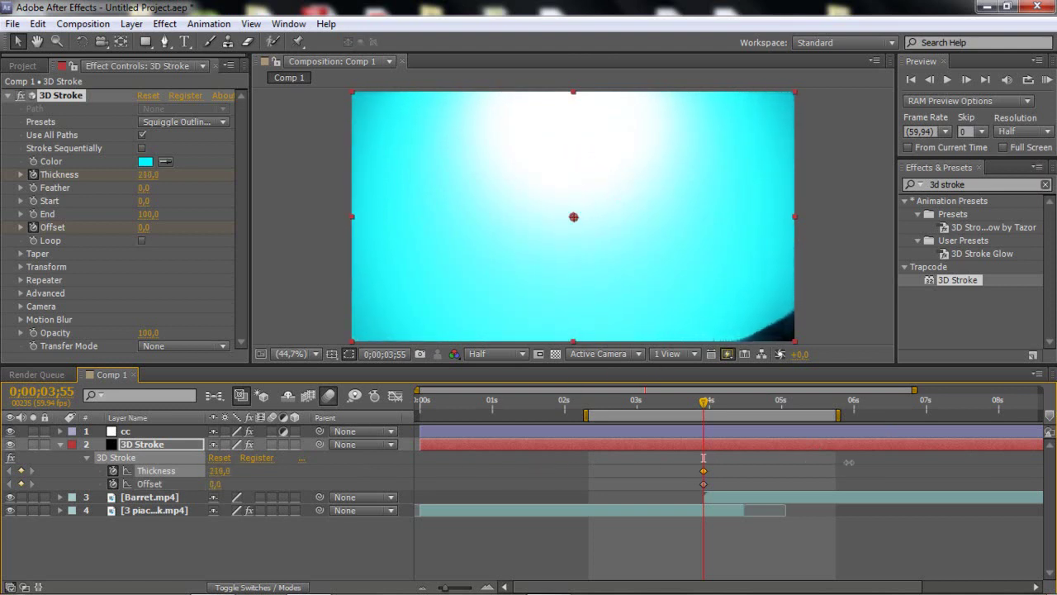
left_click(10, 431)
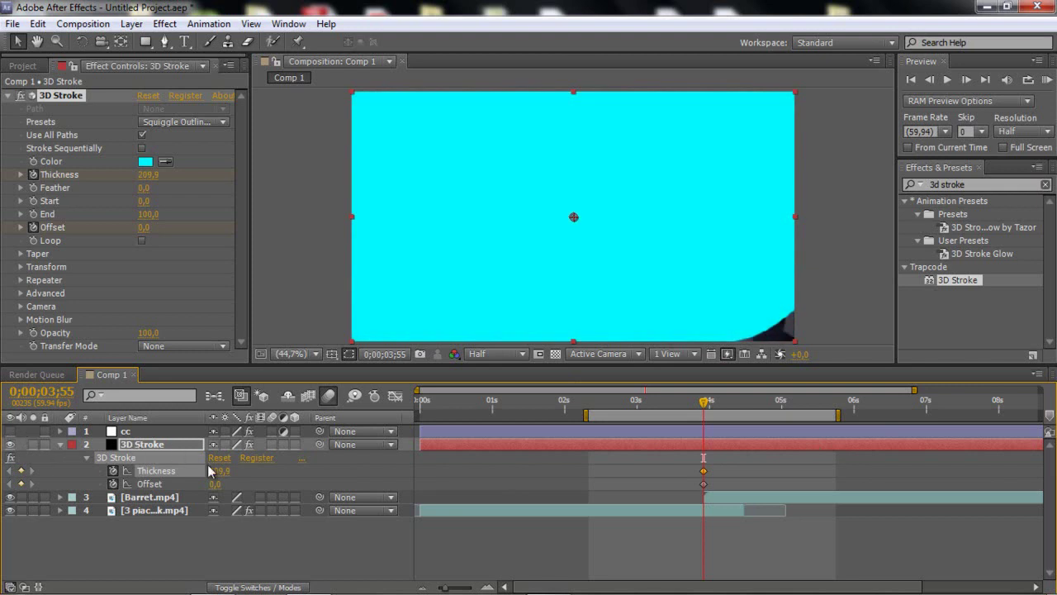
mouse_move(214, 471)
left_mouse_down()
mouse_move(85, 459)
mouse_move(225, 472)
mouse_move(232, 486)
left_mouse_up()
key("shift+Page_Up")
key("shift+Page_Up")
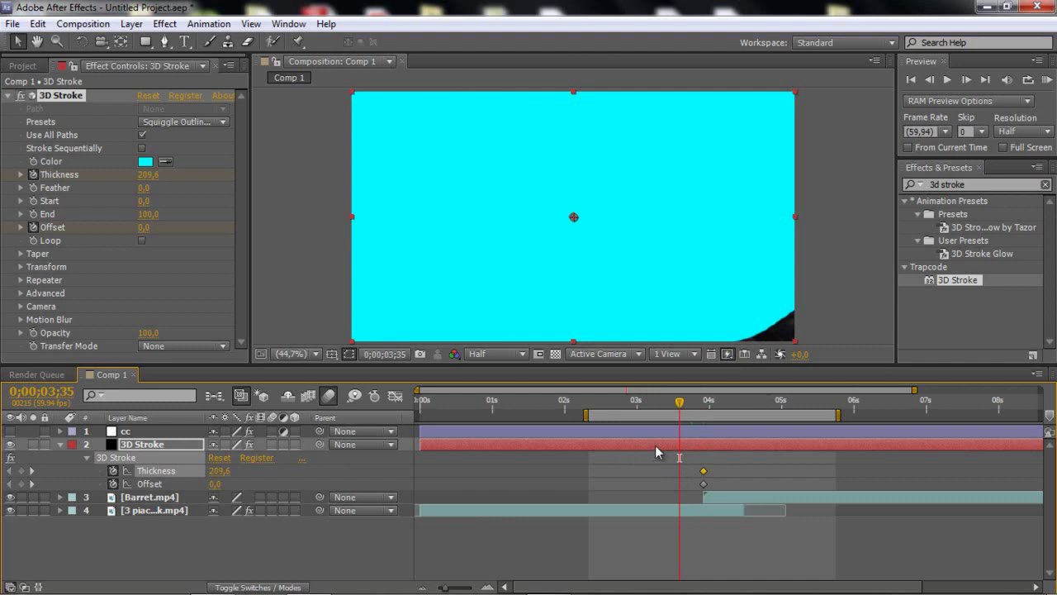
left_click(221, 472)
key("Return")
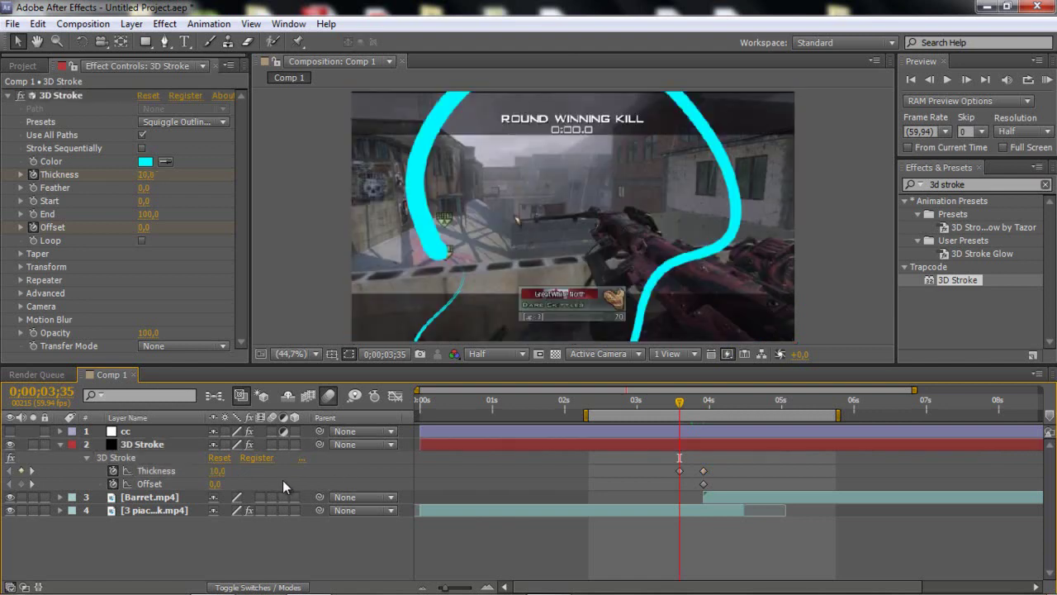
Step: Set Offset to -100 at 0;00;03;35
left_click(213, 484)
type("-100")
key("Return")
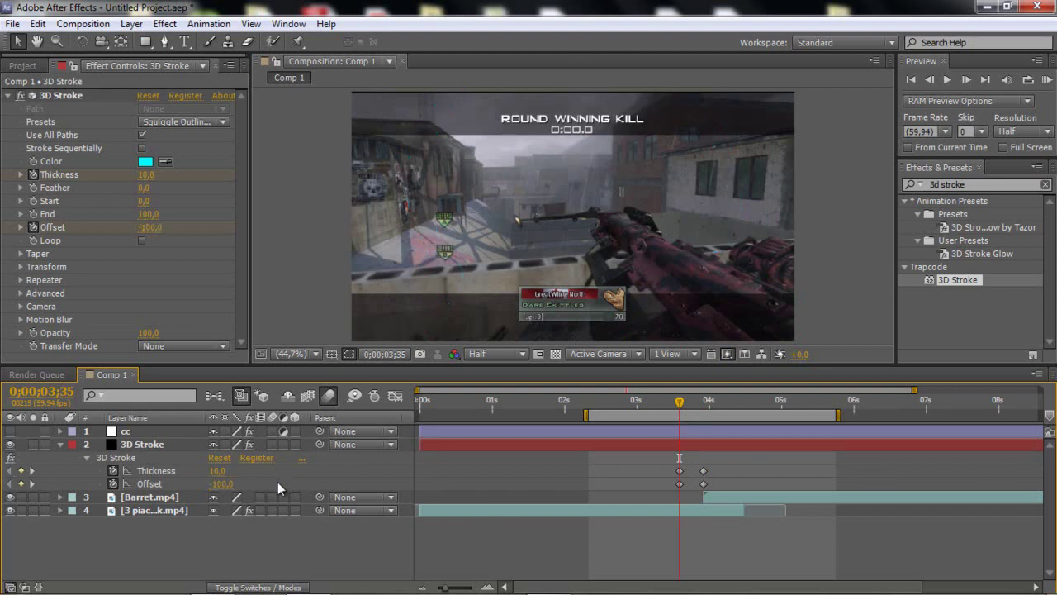
Step: At 0;00;04;15 key Thickness back to 10 and Offset 100, then scrub to preview
left_click(33, 487)
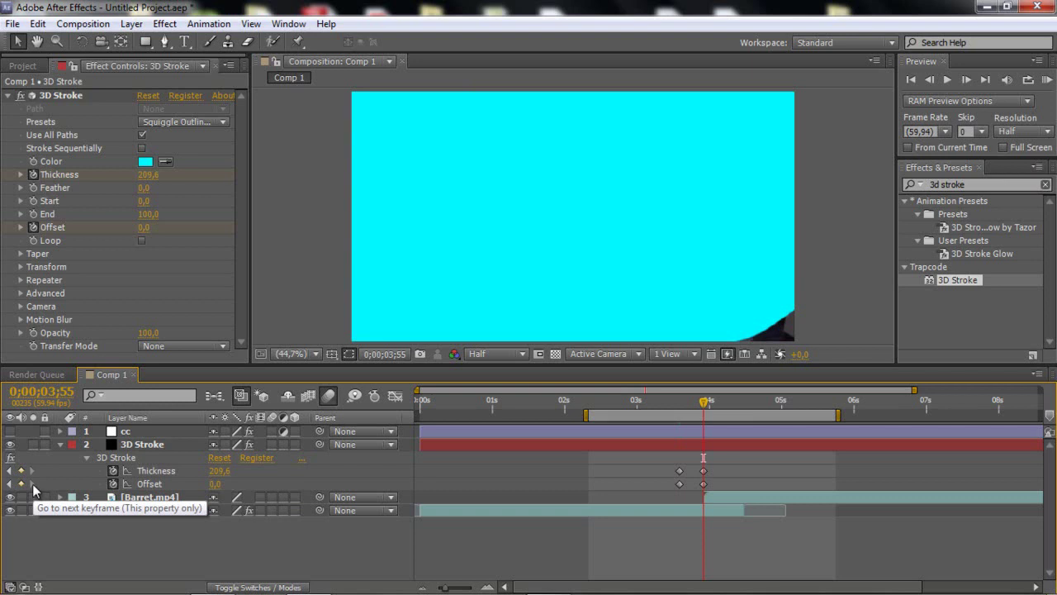
key("space")
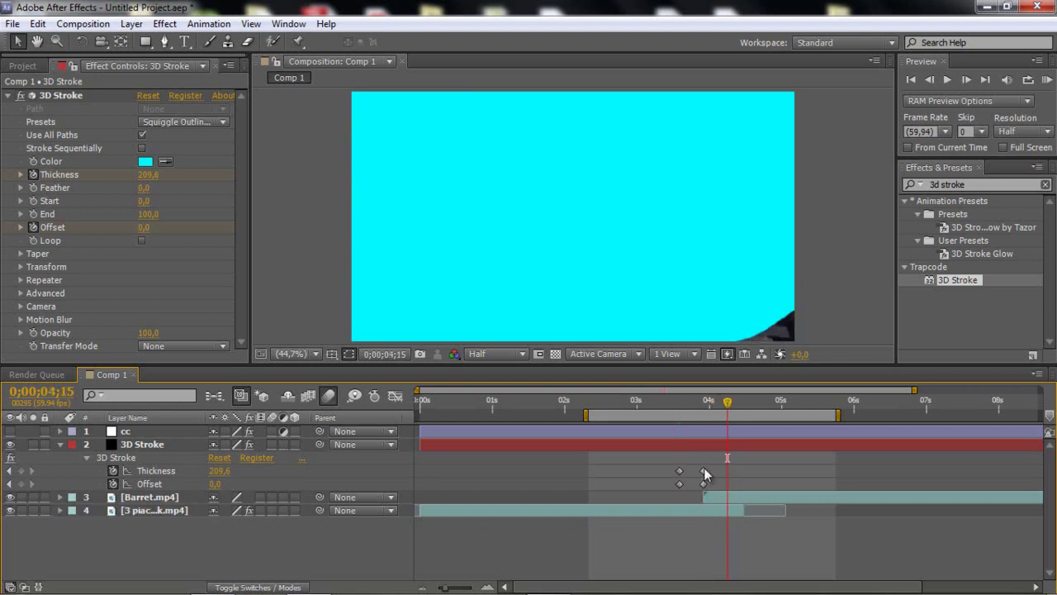
left_click(215, 469)
type("10")
key("Return")
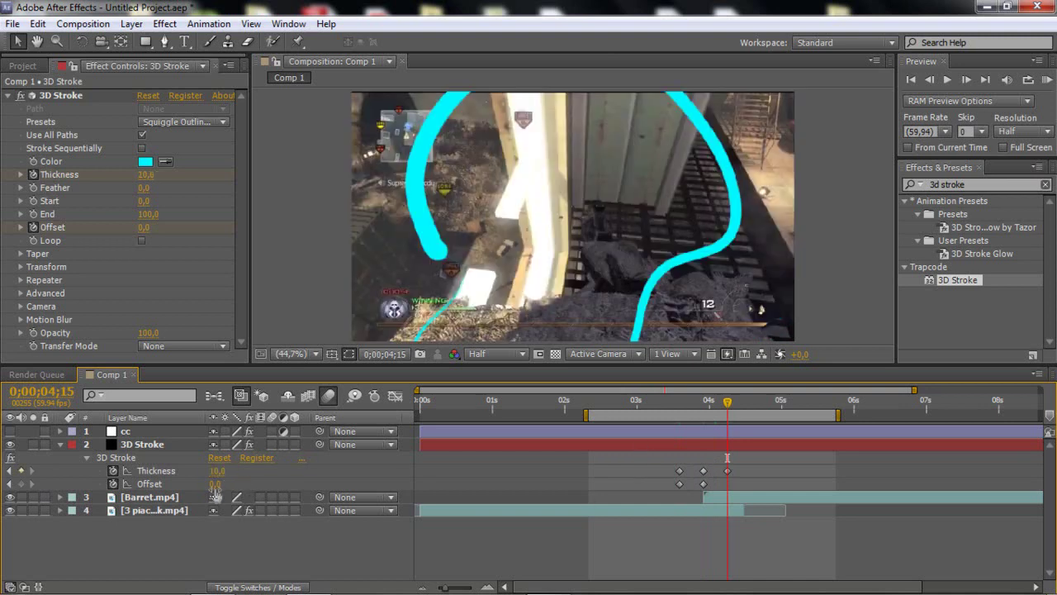
left_click(215, 483)
key("Return")
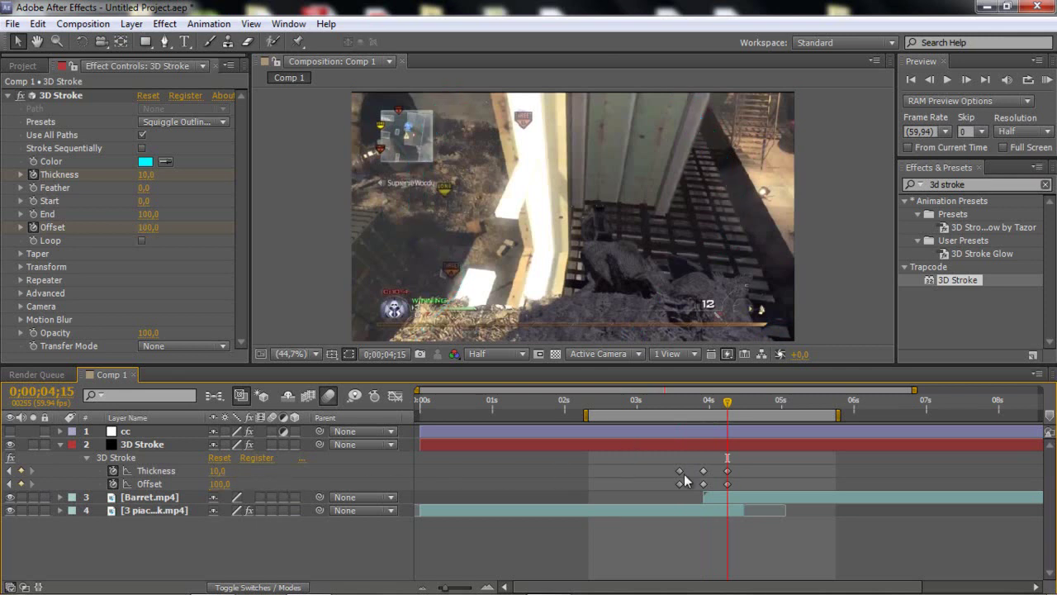
left_click_drag(677, 402, 704, 405)
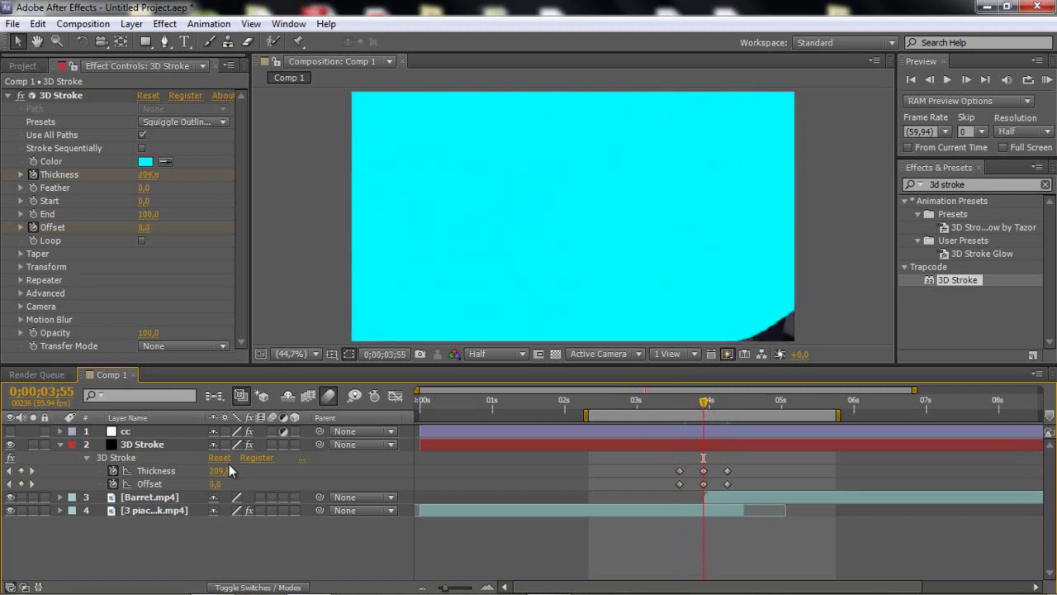
Step: Apply Easy Ease to all six Thickness and Offset keyframes and scrub past 4 seconds
left_click(156, 471)
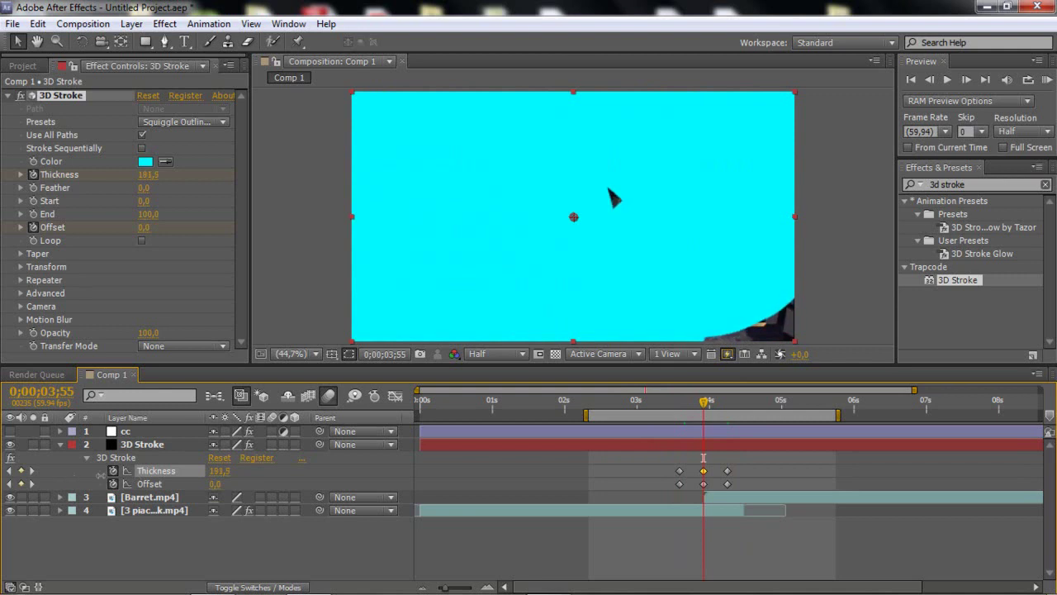
left_click(142, 445)
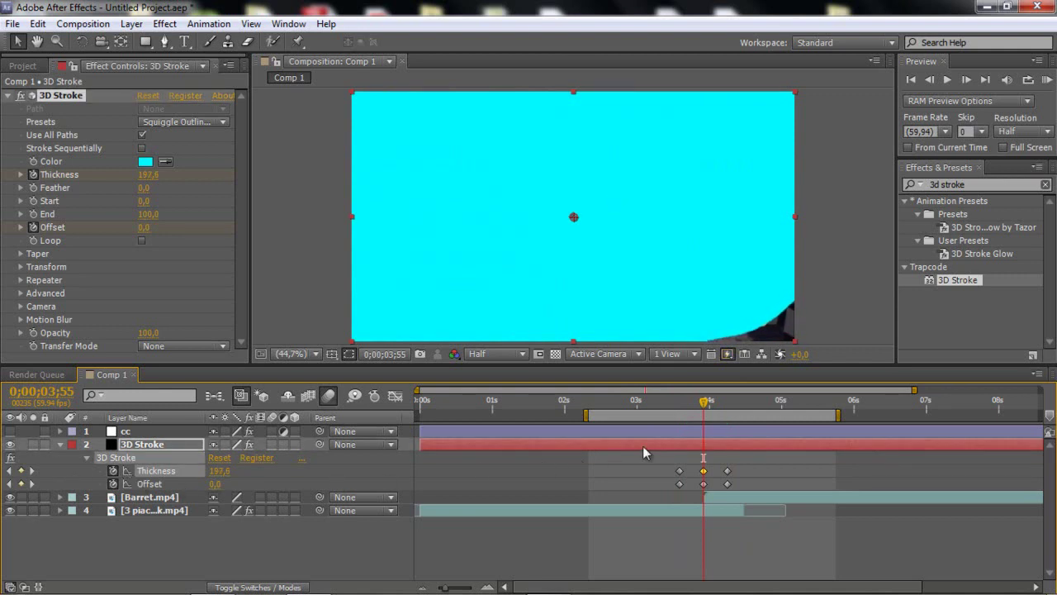
left_click_drag(756, 463, 654, 482)
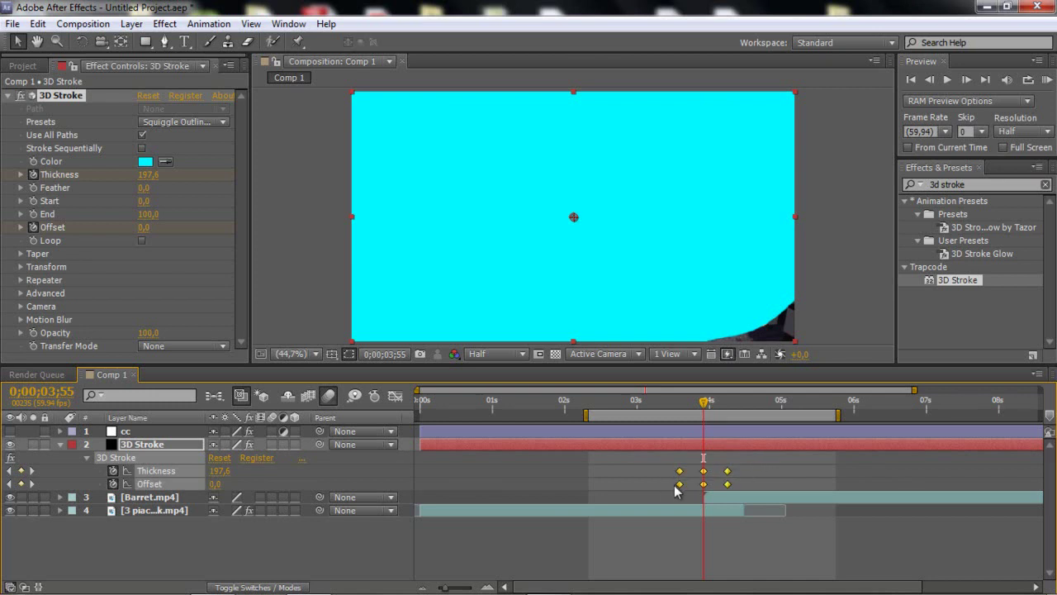
right_click(678, 485)
mouse_move(756, 476)
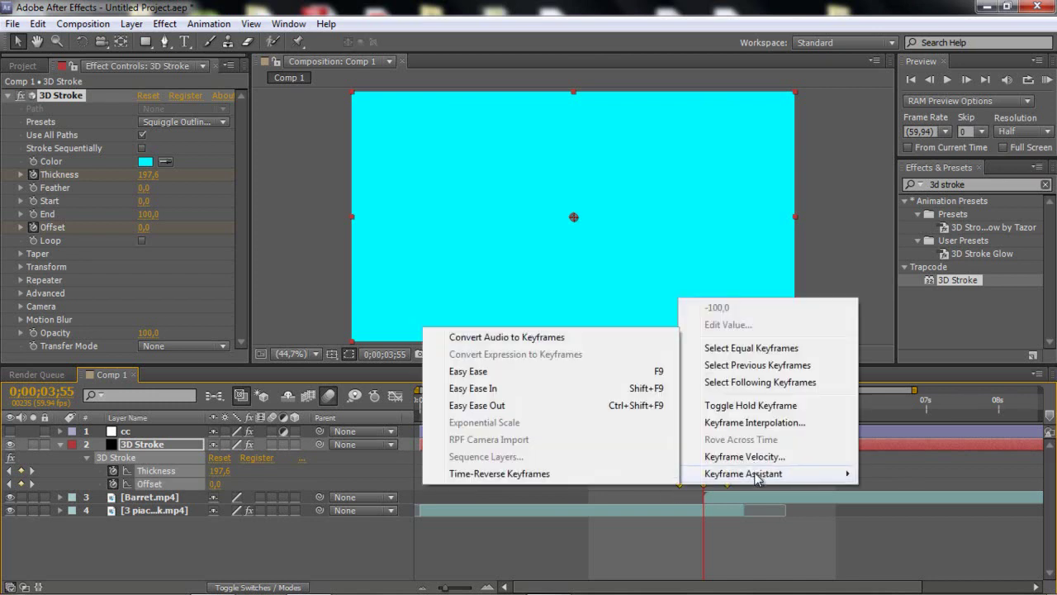
left_click(452, 371)
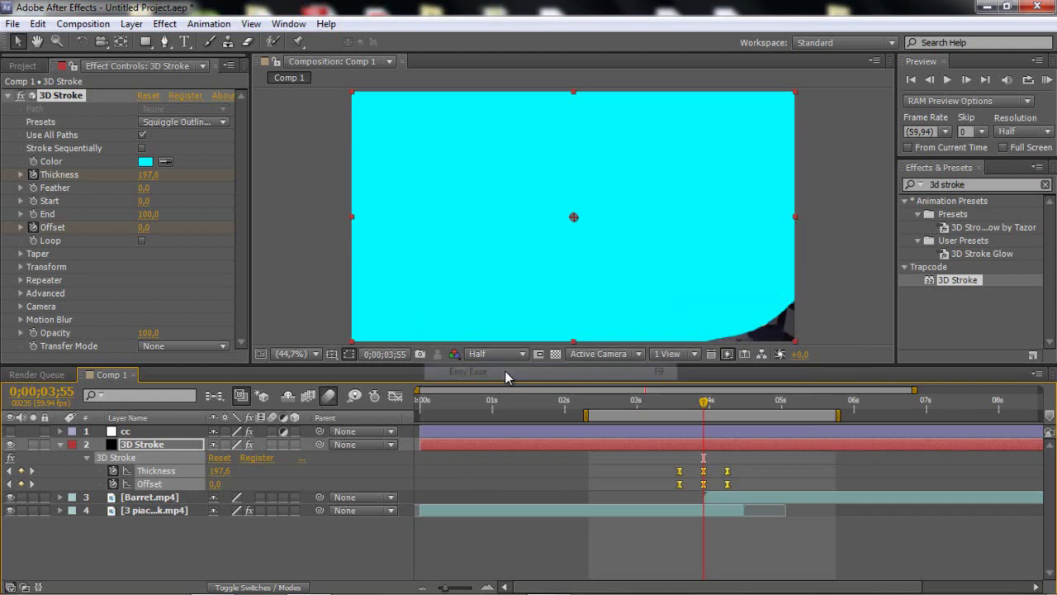
left_click_drag(687, 404, 755, 405)
Step: Enable a layer switch on the 3D Stroke layer, collapse its Thickness and Offset rows, and park at 3;55
left_click(753, 466)
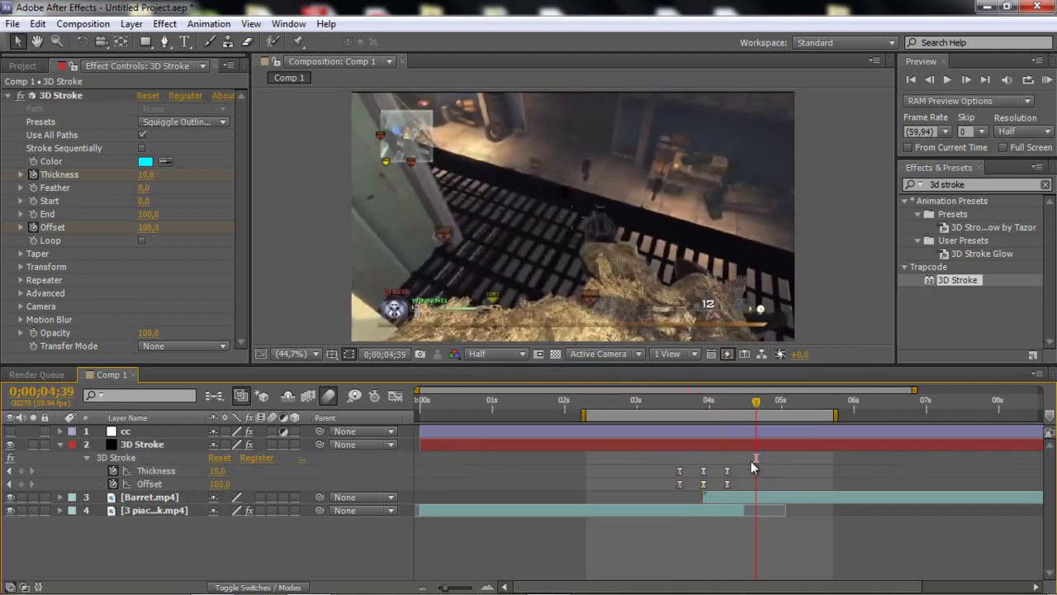
left_click(736, 448)
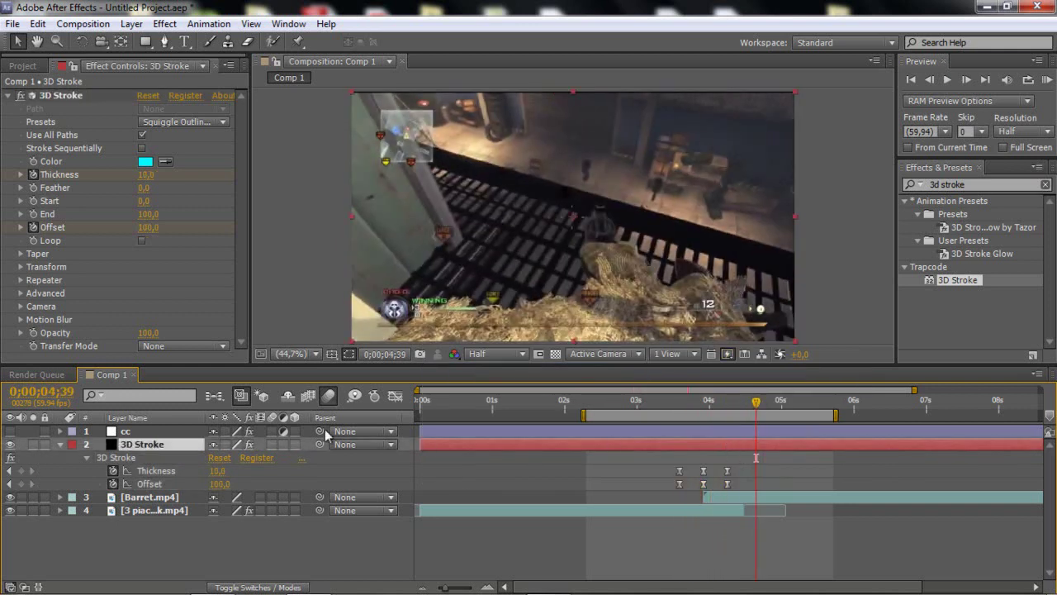
left_click(272, 444)
mouse_move(756, 402)
left_mouse_down()
mouse_move(680, 402)
mouse_move(734, 401)
mouse_move(699, 417)
mouse_move(728, 418)
mouse_move(701, 404)
left_mouse_up()
left_click(59, 444)
left_click(704, 402)
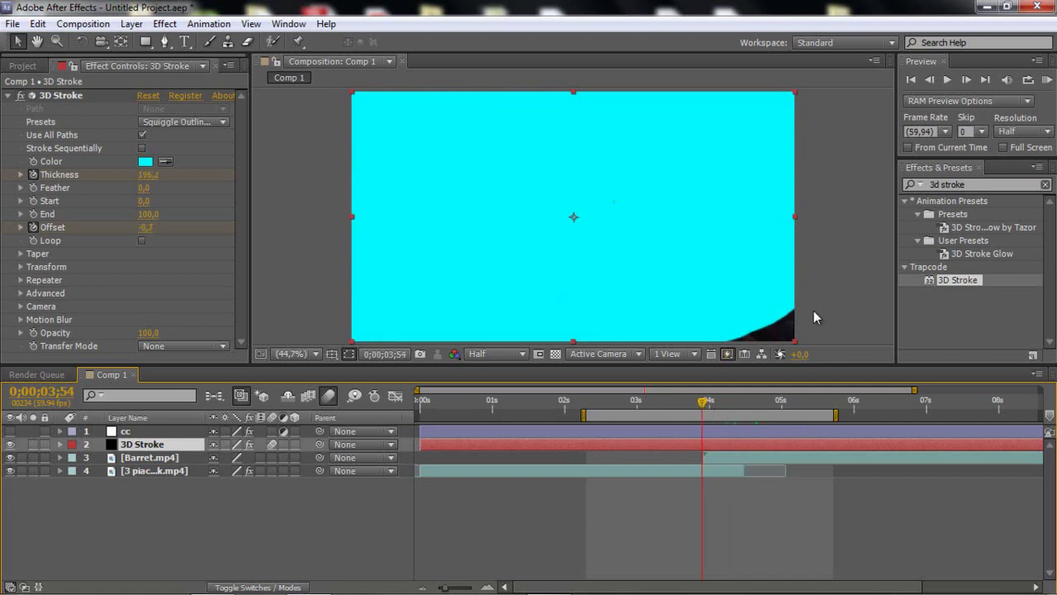
Step: Apply the 3D Stroke Glow preset to the 3D Stroke layer and collapse Starglow
left_click(975, 255)
left_click_drag(976, 258, 713, 446)
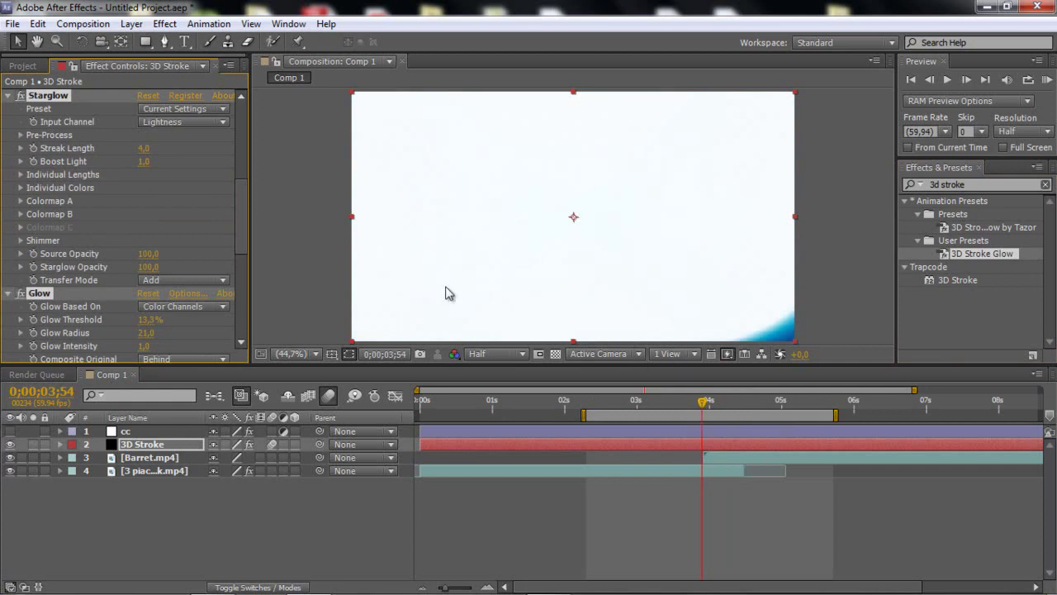
left_click(7, 97)
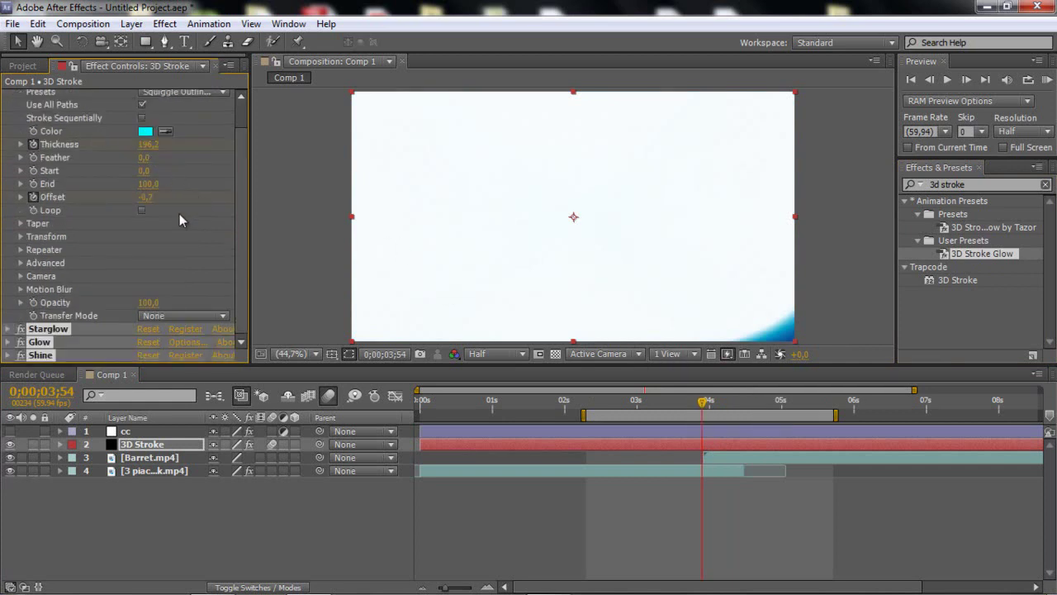
left_click(224, 247)
mouse_move(683, 405)
left_mouse_down()
mouse_move(667, 404)
mouse_move(720, 403)
left_mouse_up()
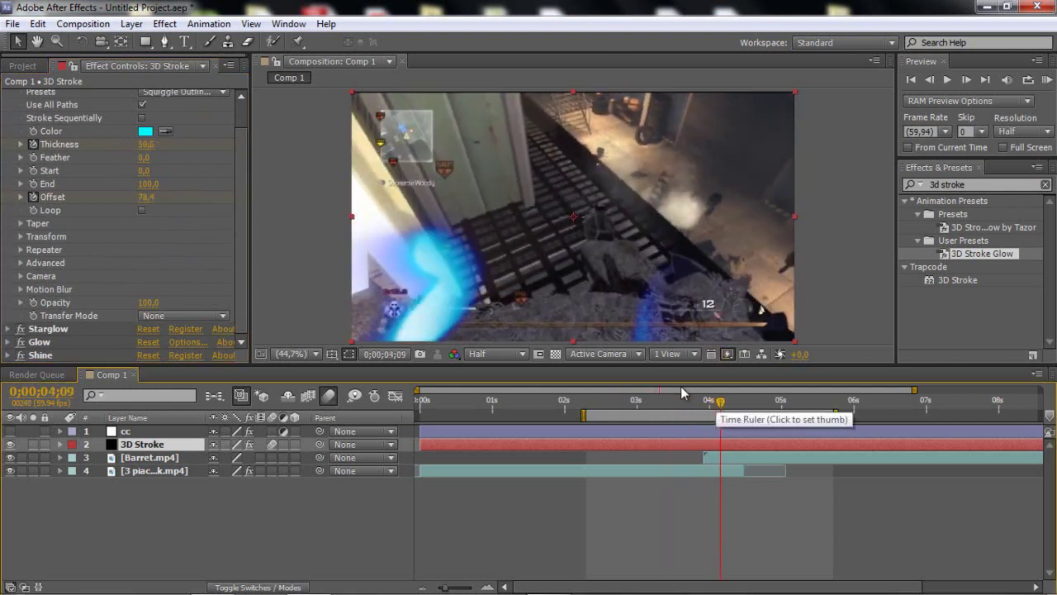
Step: Make the cc colour-correction layer visible and review the flash between 3;37 and 4;03
left_click(10, 431)
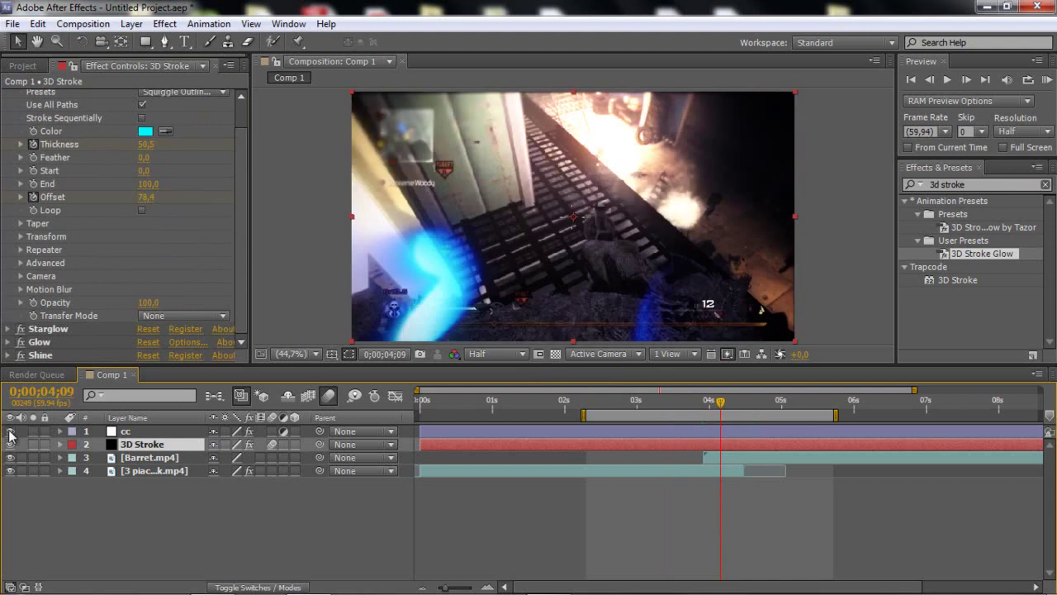
mouse_move(700, 403)
left_mouse_down()
mouse_move(682, 407)
mouse_move(713, 403)
left_mouse_up()
left_click_drag(719, 400, 717, 405)
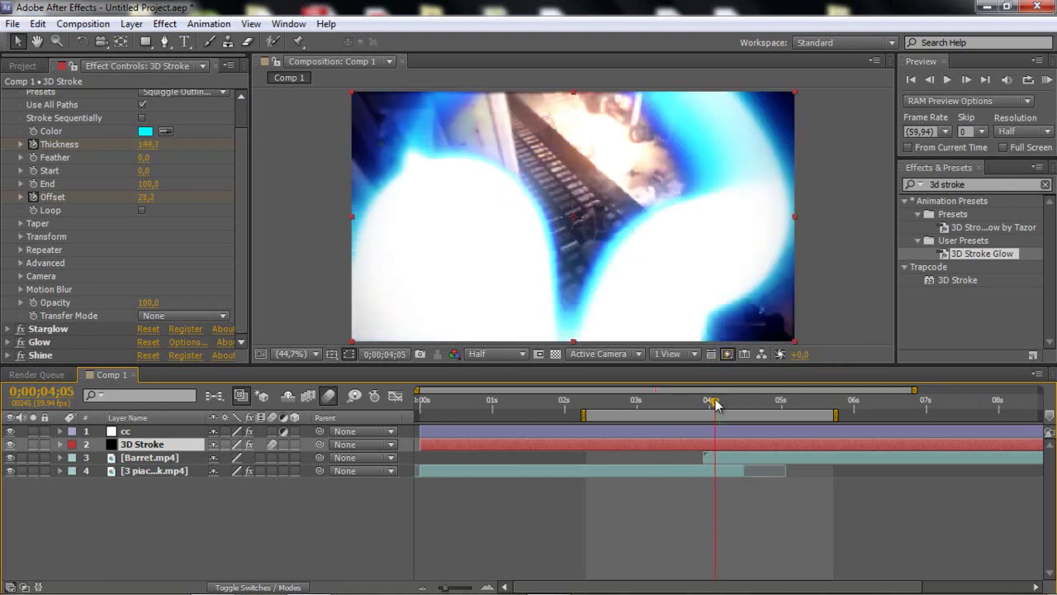
Step: Set the Shine effect's Transfer Mode to Add
left_click(7, 355)
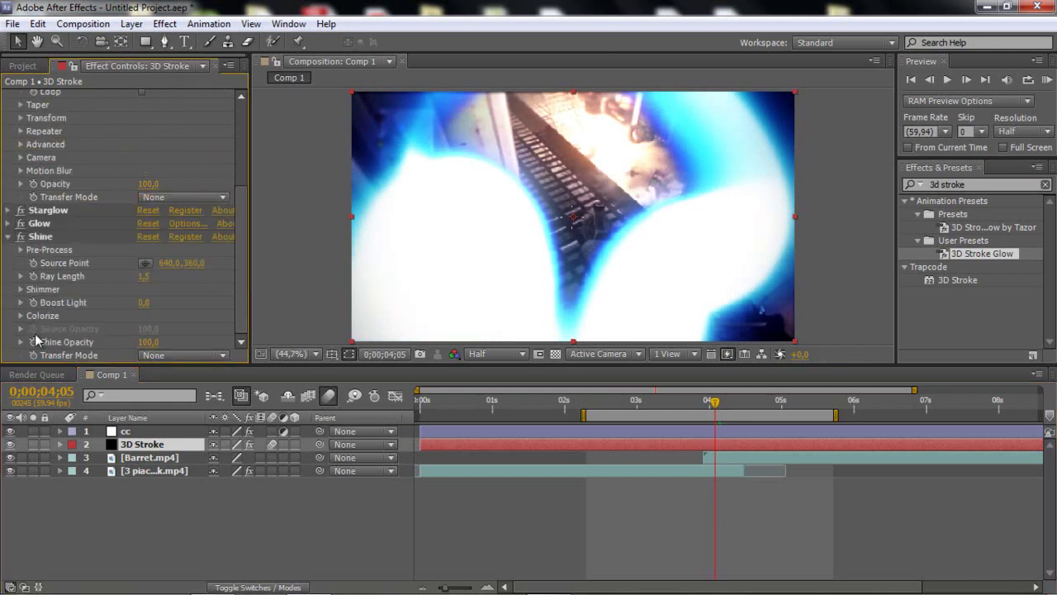
left_click(186, 355)
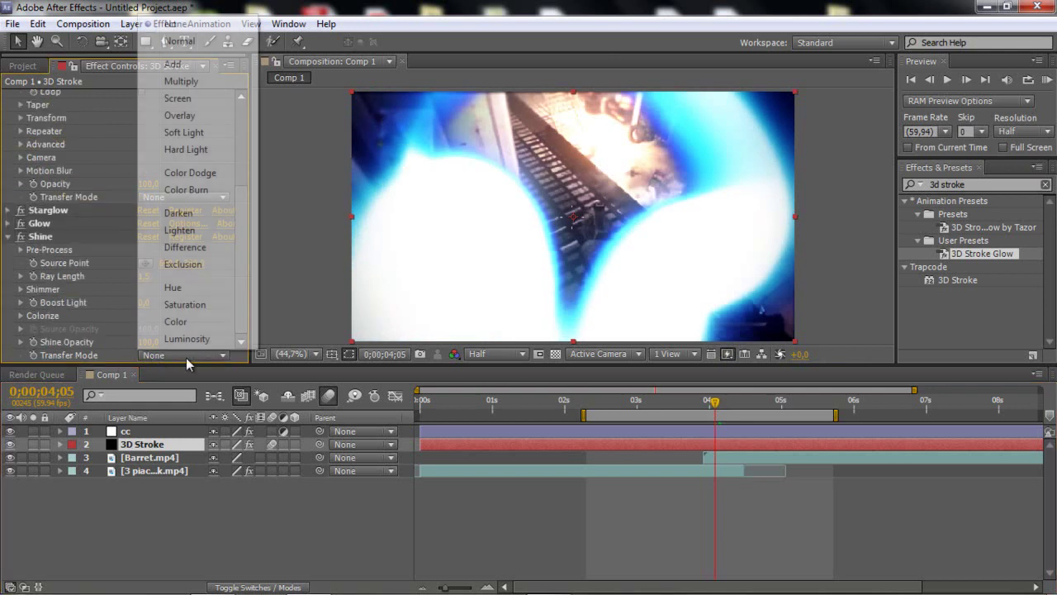
left_click(175, 66)
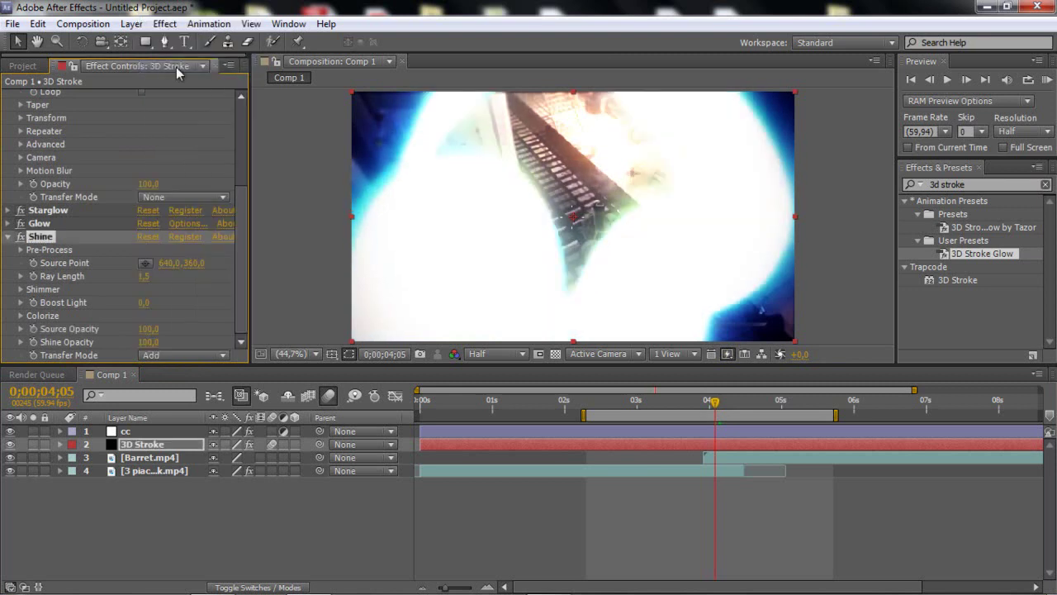
left_click(8, 237)
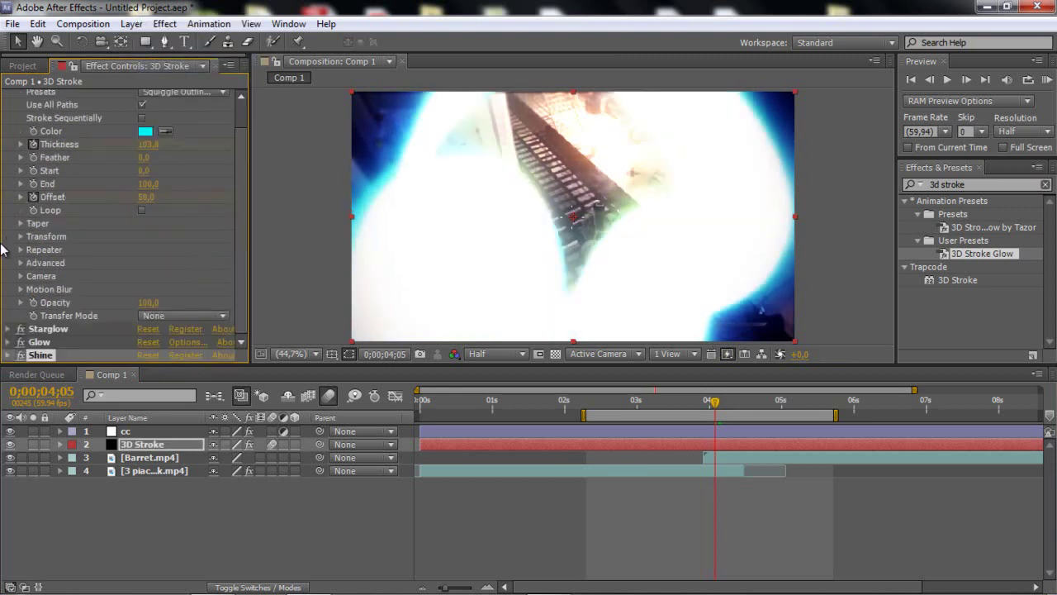
Step: Review the flash frames around 3;53 to 4 seconds, then RAM preview the animation
left_click(702, 405)
left_click_drag(702, 404, 727, 401)
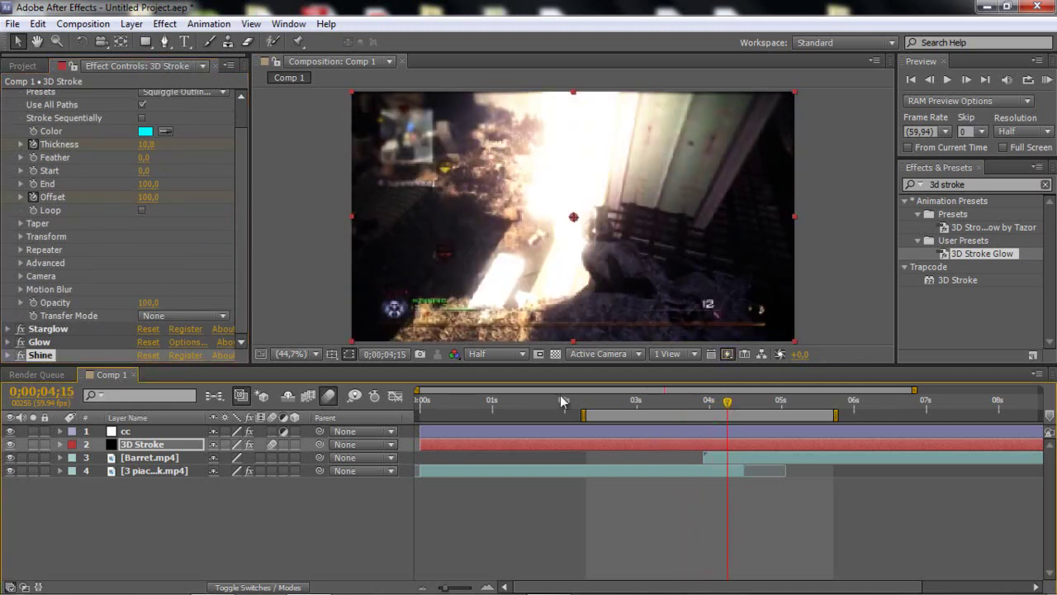
left_click(138, 447)
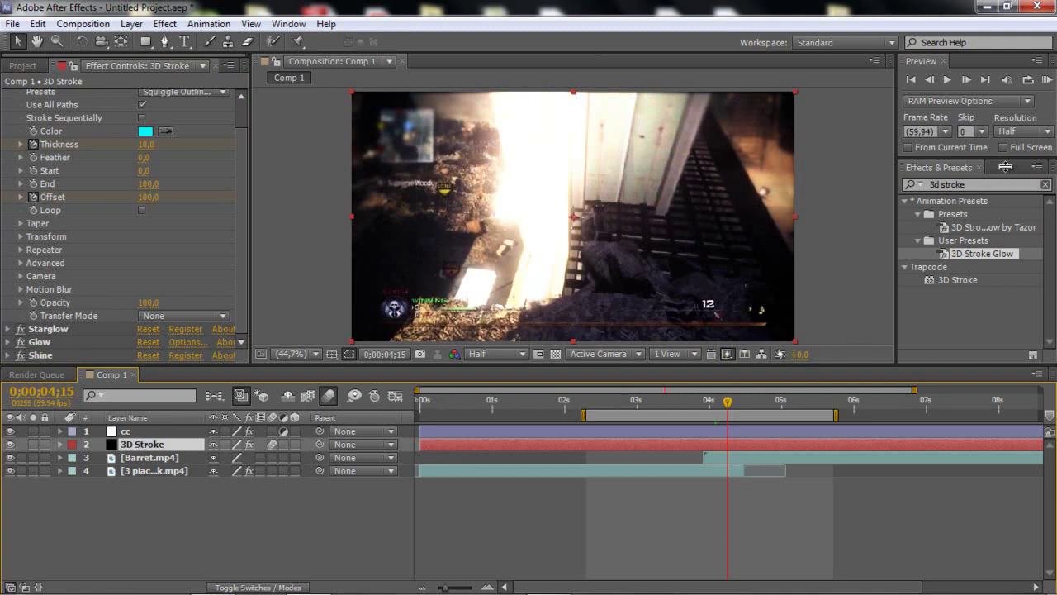
left_click(1046, 80)
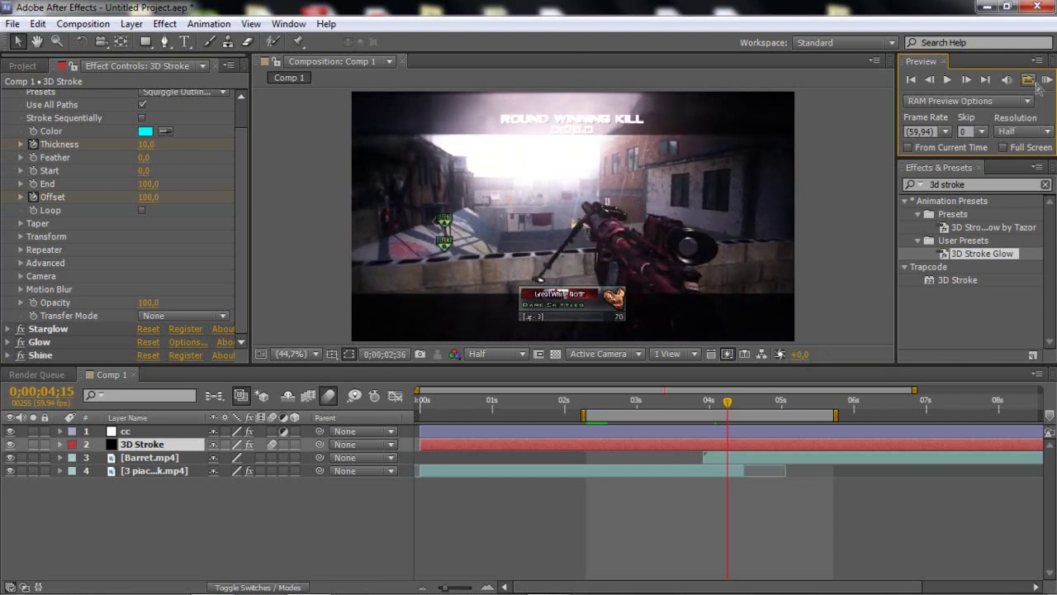
Step: Stop the preview and scrub the flash from 3;51 to 4;19, revealing Shine's settings
left_click(697, 403)
left_click_drag(697, 402, 730, 397)
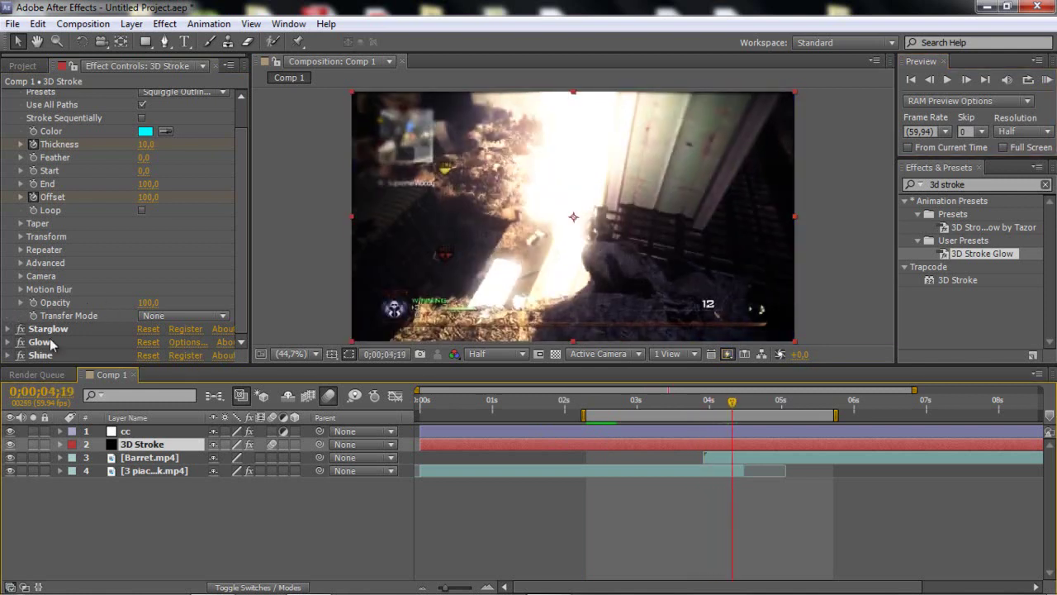
left_click(7, 354)
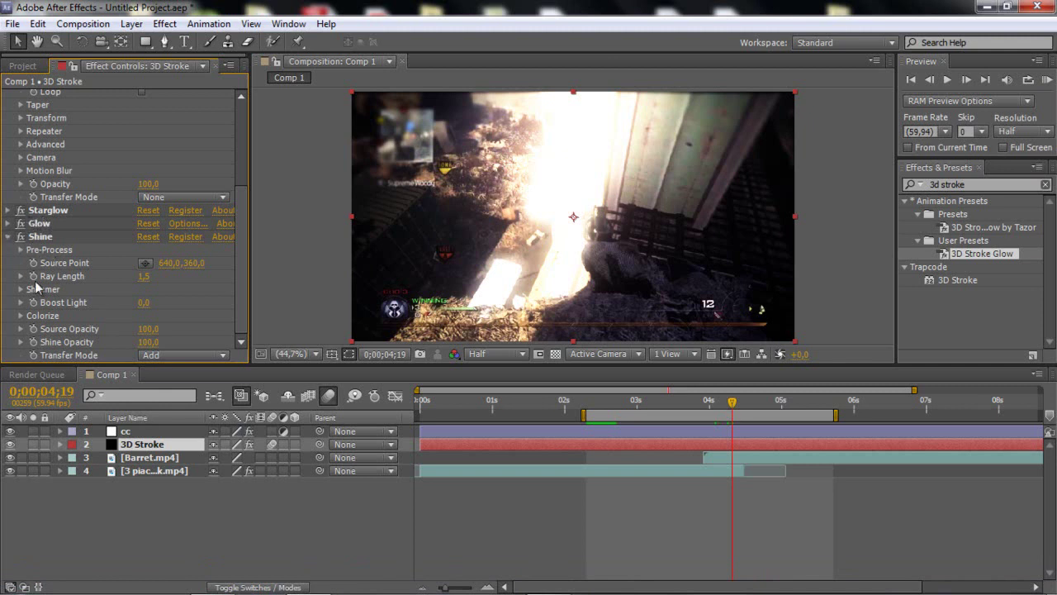
Step: Settle on frame 4;07 and expand Shine's Colorize colour options
left_click(708, 403)
left_click(721, 404)
left_click_drag(722, 404, 718, 403)
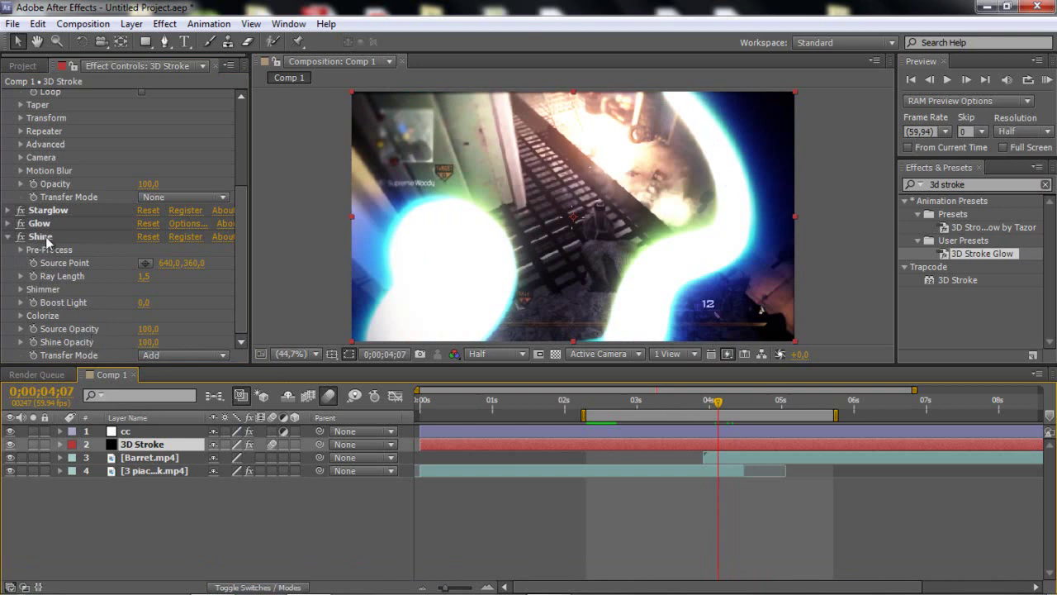
left_click(20, 315)
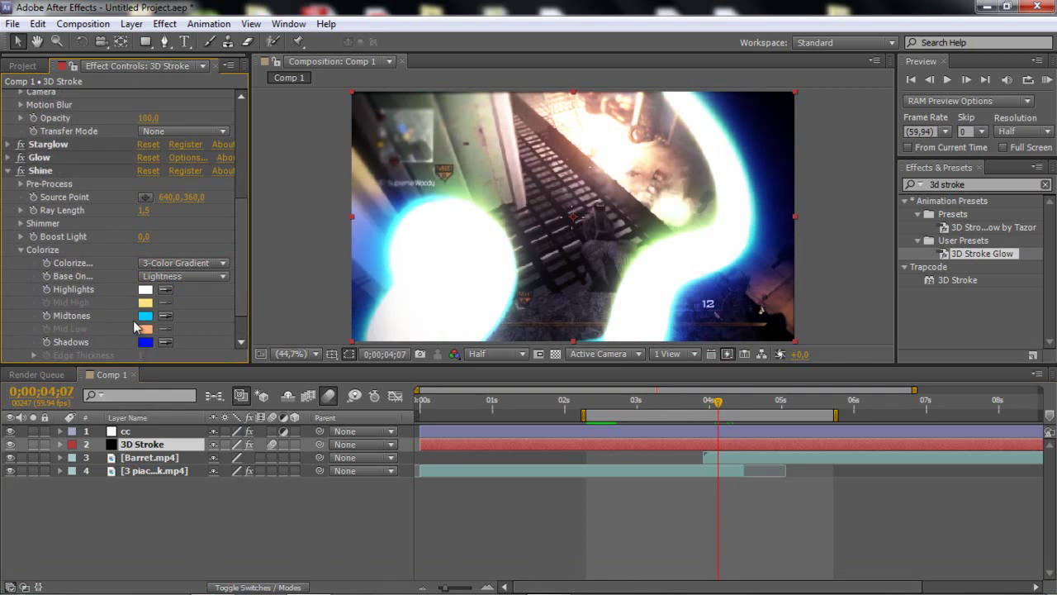
Step: Change Shine's Midtones colour from cyan to bright green
left_click(146, 316)
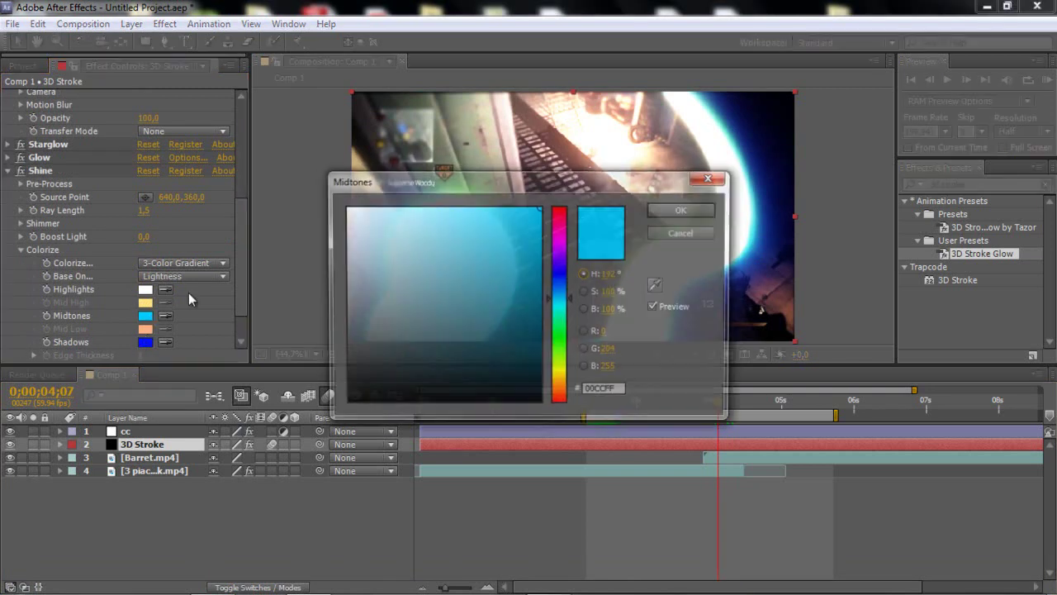
mouse_move(559, 342)
left_mouse_down()
mouse_move(567, 329)
mouse_move(565, 356)
left_mouse_up()
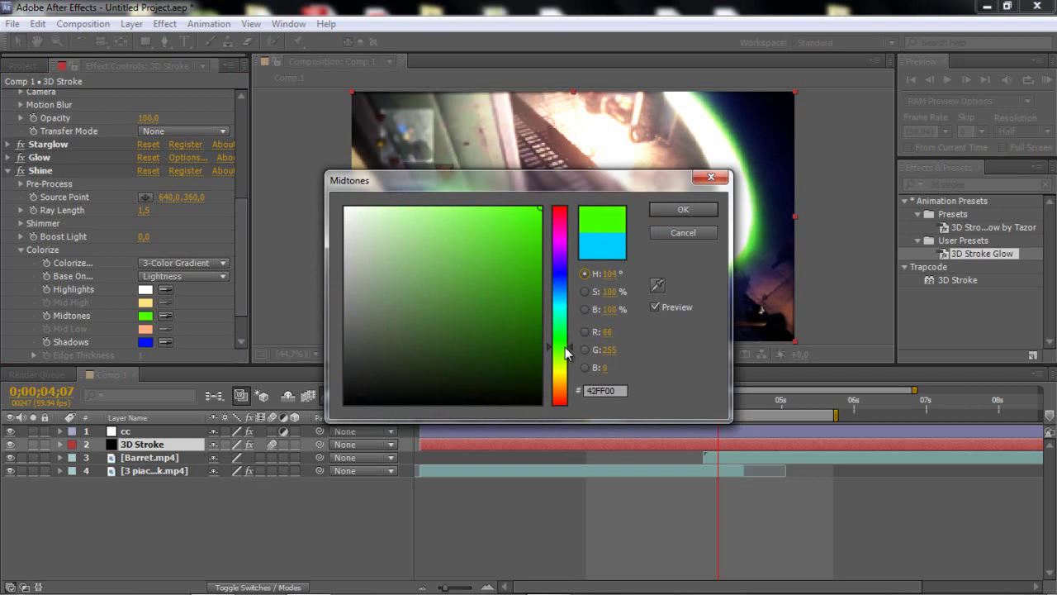
left_click(682, 210)
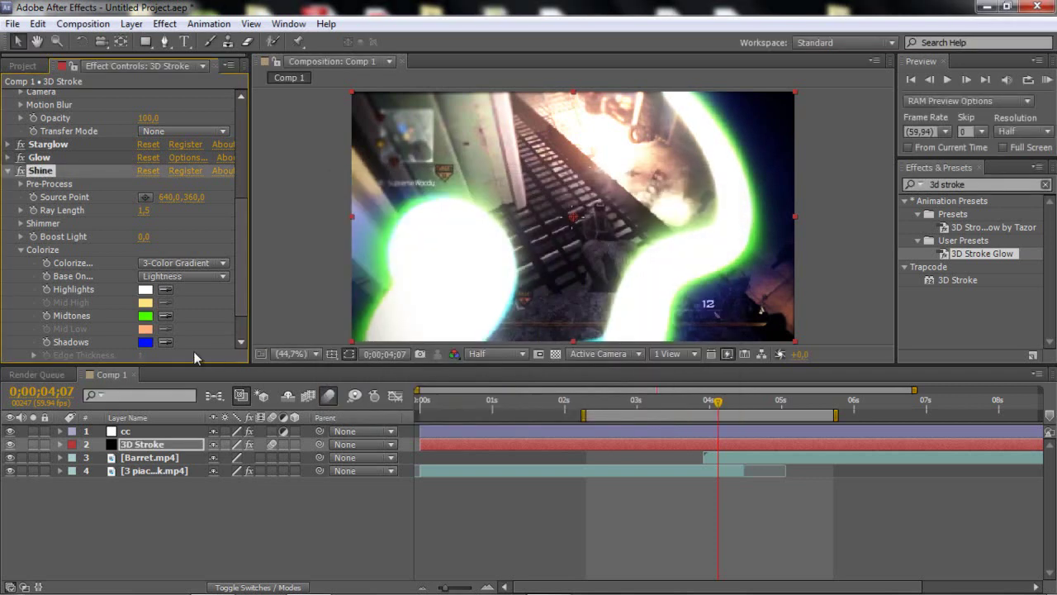
Step: Set Shine's Shadows colour to a dark green and review the green flash
left_click(145, 342)
left_click(562, 343)
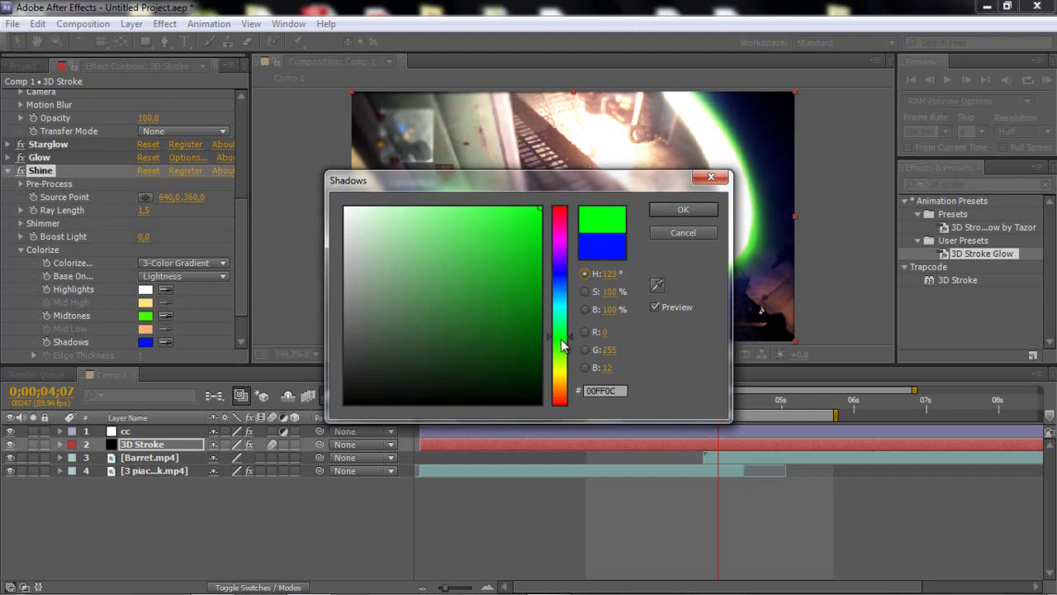
left_click(541, 260)
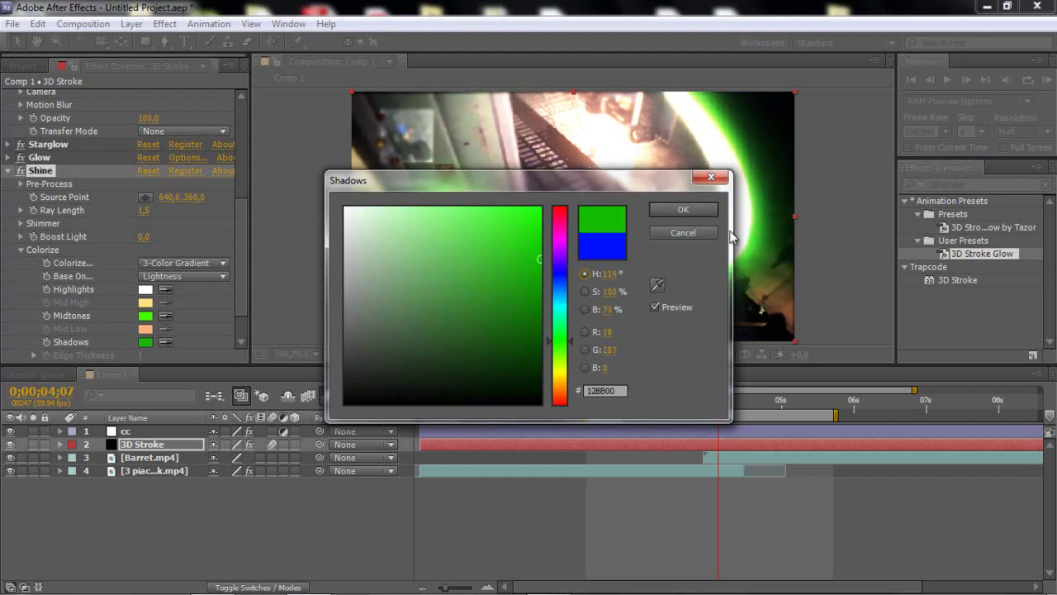
left_click(699, 213)
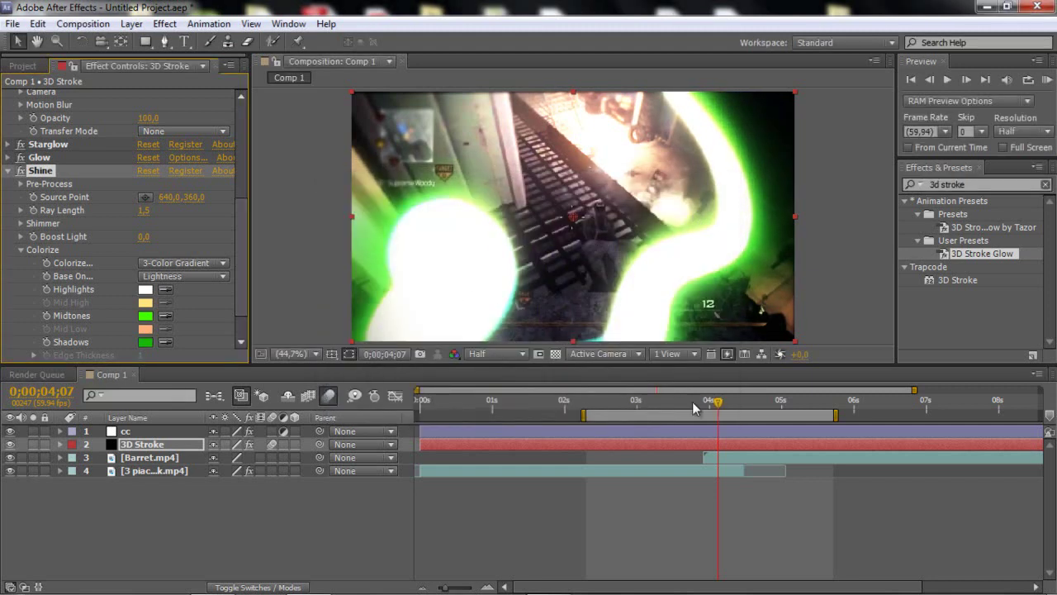
left_click_drag(701, 402, 723, 405)
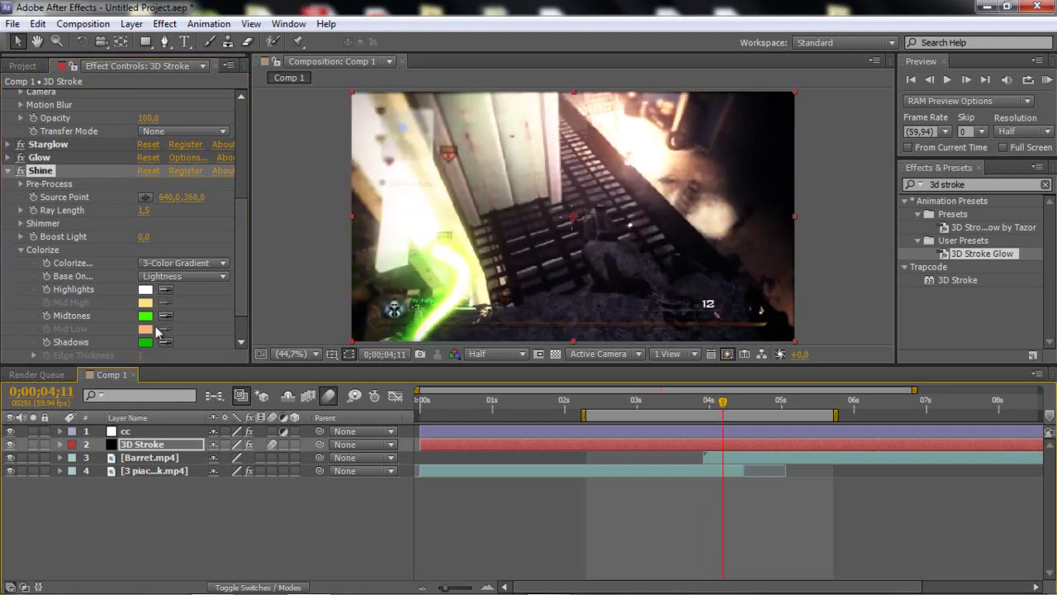